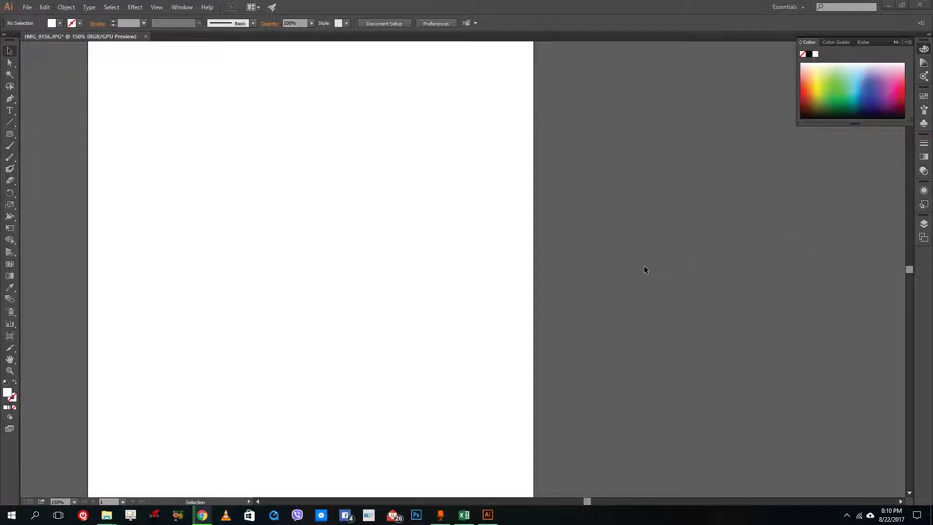
Focus the Illustrator window showing IMG_0156.JPG and open the File menu.
{"action": "left_click", "coordinate": [667, 206]}
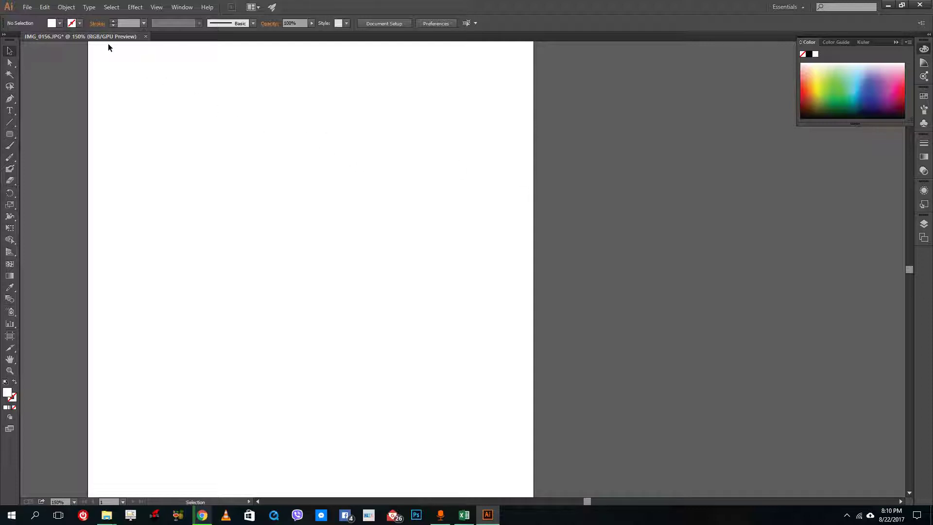
{"action": "left_click", "coordinate": [30, 8]}
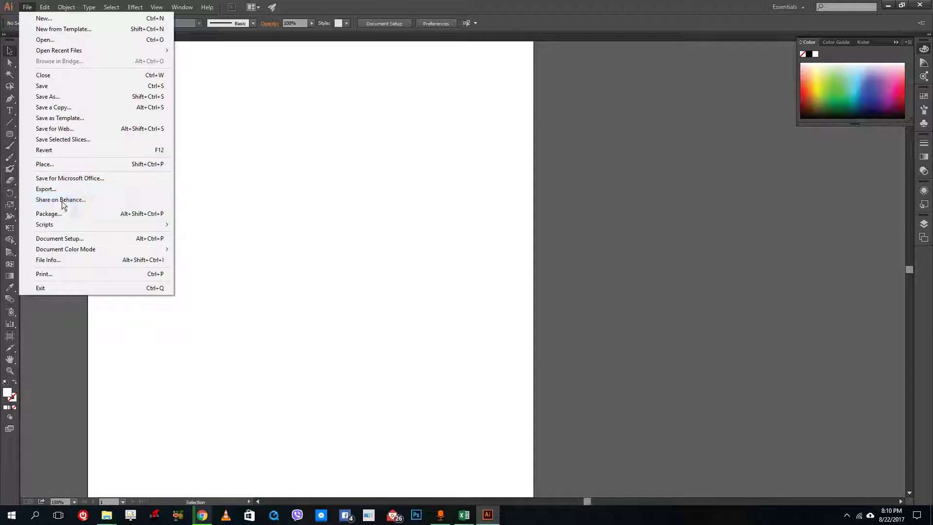
Place the Dexter image file from the TutorTube folder onto the artboard as a linked image.
{"action": "left_click", "coordinate": [58, 166]}
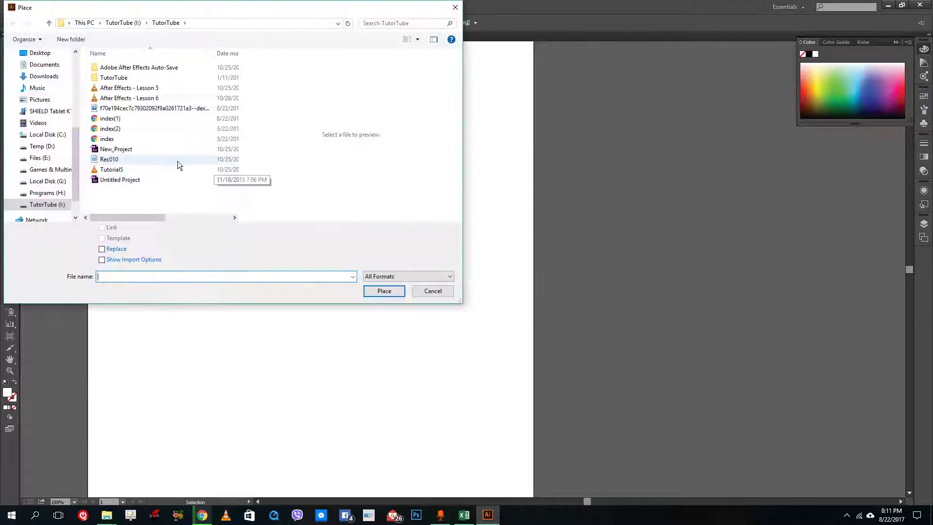
{"action": "left_click", "coordinate": [156, 109]}
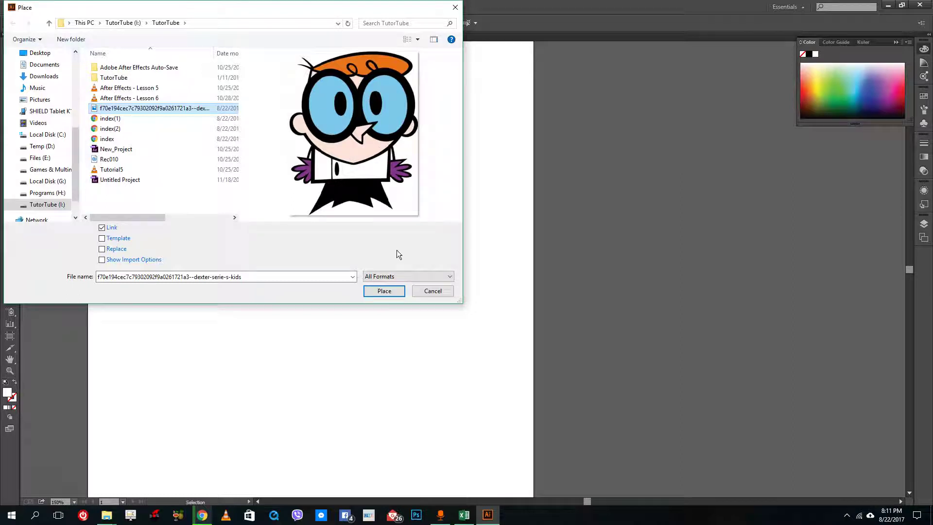
{"action": "left_click", "coordinate": [384, 290]}
{"action": "left_click", "coordinate": [226, 134]}
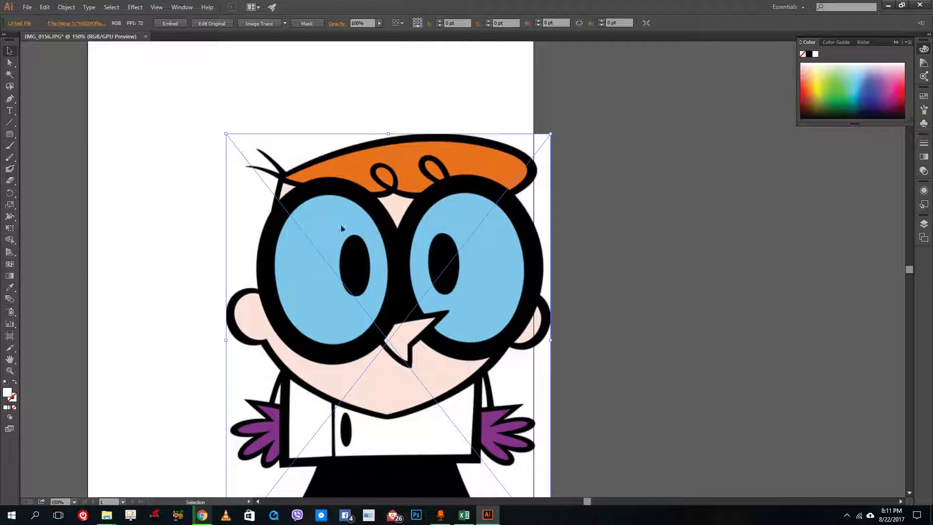
Zoom in to inspect the placed Dexter image, then nudge it slightly higher on the artboard.
{"action": "left_click", "coordinate": [505, 214]}
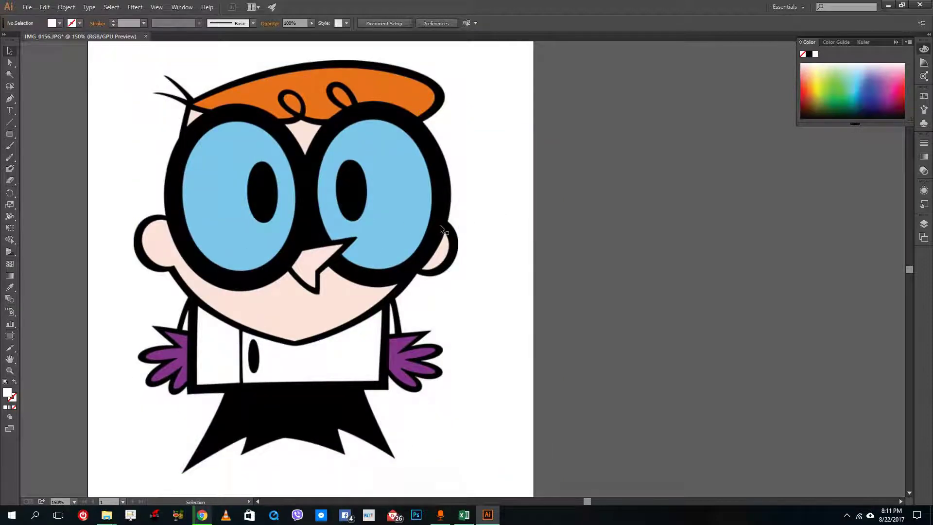
{"action": "scroll", "coordinate": [440, 226], "scroll_direction": "up", "scroll_amount": 5}
{"action": "scroll", "coordinate": [500, 230], "scroll_direction": "up", "scroll_amount": 6}
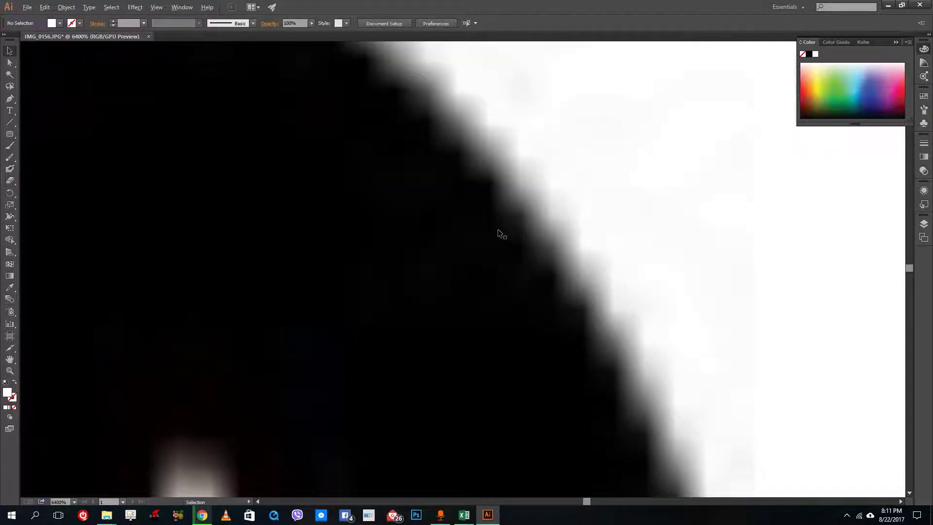
{"action": "scroll", "coordinate": [498, 230], "scroll_direction": "down", "scroll_amount": 12}
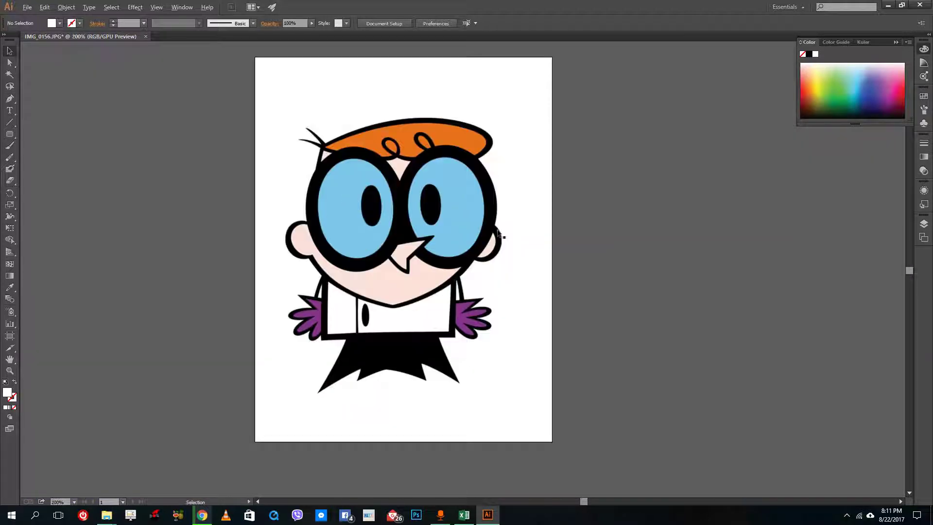
{"action": "scroll", "coordinate": [496, 229], "scroll_direction": "up", "scroll_amount": 2}
{"action": "scroll", "coordinate": [498, 233], "scroll_direction": "down", "scroll_amount": 2}
{"action": "left_click_drag", "start_coordinate": [437, 211], "coordinate": [419, 225]}
{"action": "left_click", "coordinate": [546, 233]}
{"action": "left_click", "coordinate": [594, 242]}
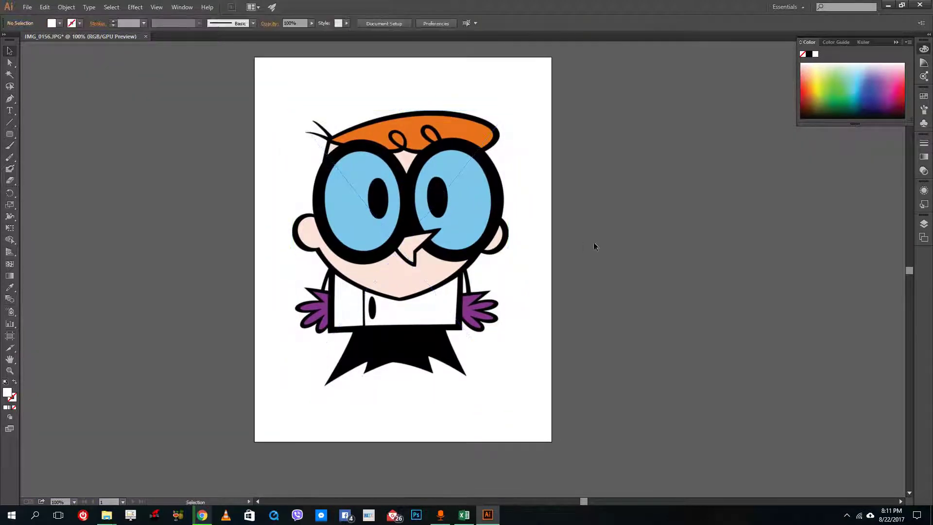
{"action": "left_click", "coordinate": [504, 214]}
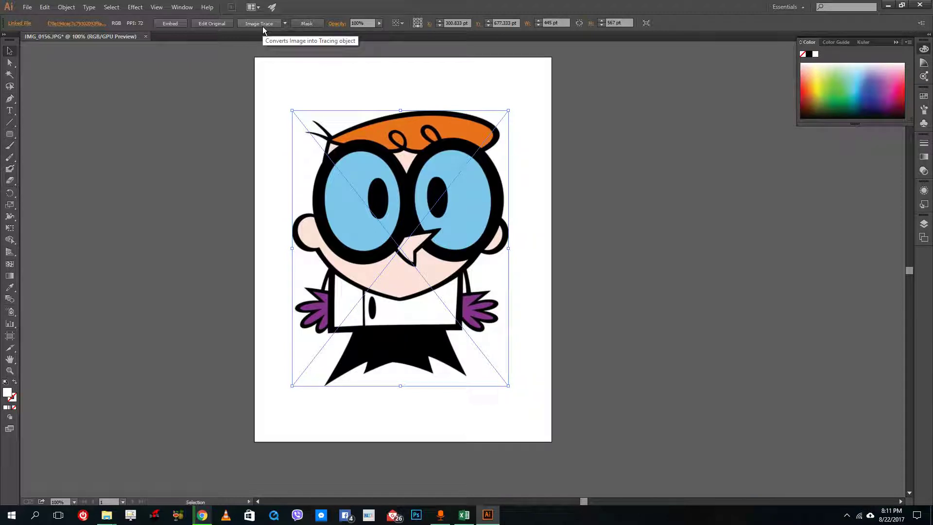
Nudge the Dexter image up and right, then apply the default black-and-white Image Trace.
{"action": "key", "text": "Up"}
{"action": "key", "text": "Up"}
{"action": "key", "text": "Up"}
{"action": "key", "text": "Up"}
{"action": "key", "text": "Up"}
{"action": "key", "text": "Up"}
{"action": "key", "text": "Up"}
{"action": "key", "text": "Up"}
{"action": "key", "text": "Up"}
{"action": "key", "text": "Up"}
{"action": "key", "text": "Up"}
{"action": "key", "text": "Up"}
{"action": "key", "text": "Up"}
{"action": "key", "text": "Up"}
{"action": "key", "text": "Up"}
{"action": "key", "text": "Up"}
{"action": "key", "text": "Up"}
{"action": "key", "text": "Up"}
{"action": "key", "text": "Up"}
{"action": "key", "text": "Up"}
{"action": "key", "text": "Right"}
{"action": "key", "text": "Right"}
{"action": "key", "text": "Right"}
{"action": "key", "text": "Right"}
{"action": "key", "text": "Right"}
{"action": "key", "text": "Right"}
{"action": "key", "text": "Right"}
{"action": "key", "text": "Right"}
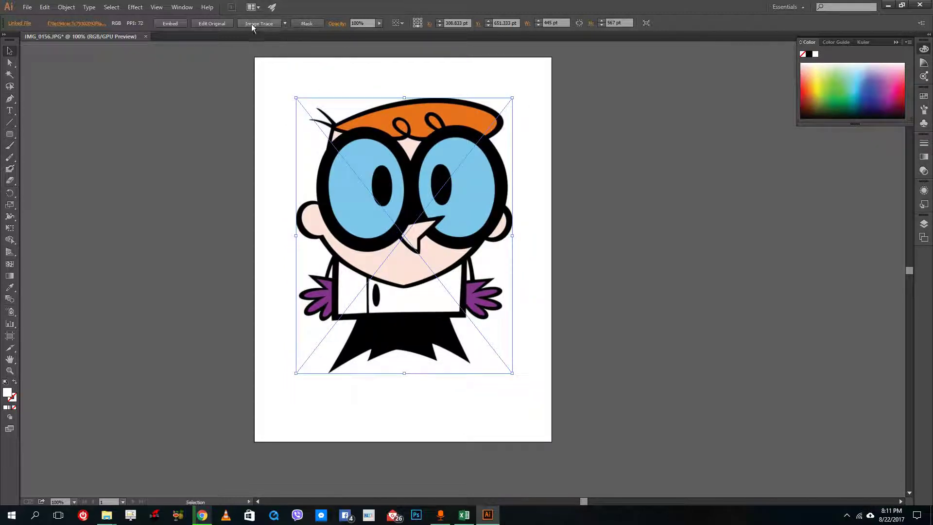
{"action": "left_click", "coordinate": [252, 24]}
{"action": "left_click", "coordinate": [634, 225]}
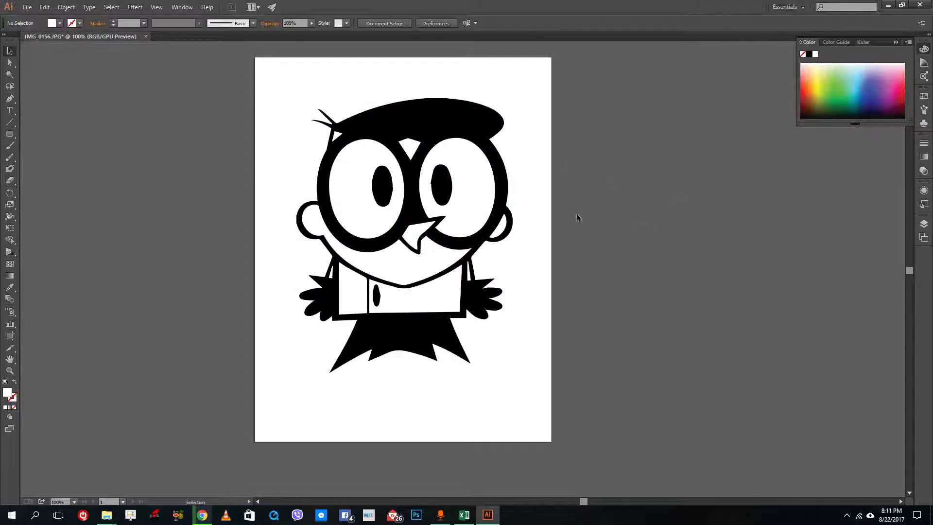
{"action": "scroll", "coordinate": [507, 227], "scroll_direction": "up", "scroll_amount": 11}
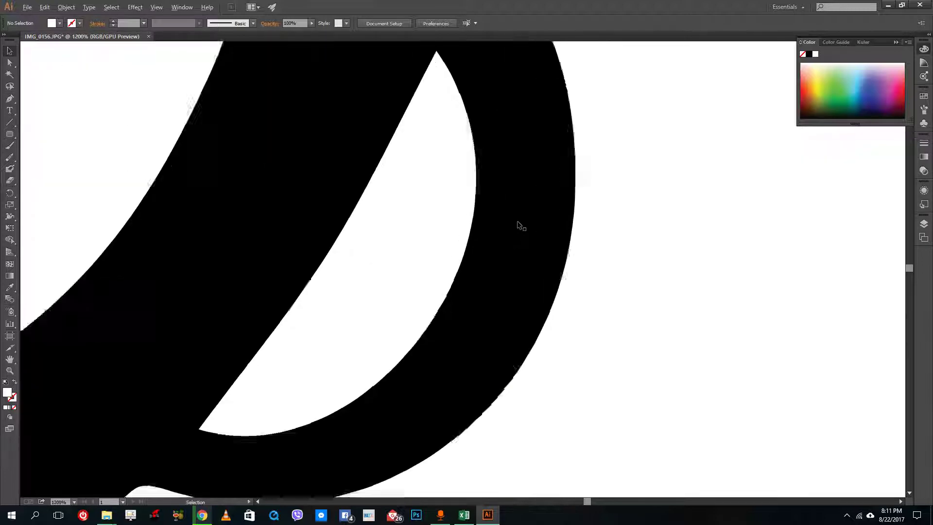
{"action": "scroll", "coordinate": [517, 224], "scroll_direction": "down", "scroll_amount": 10}
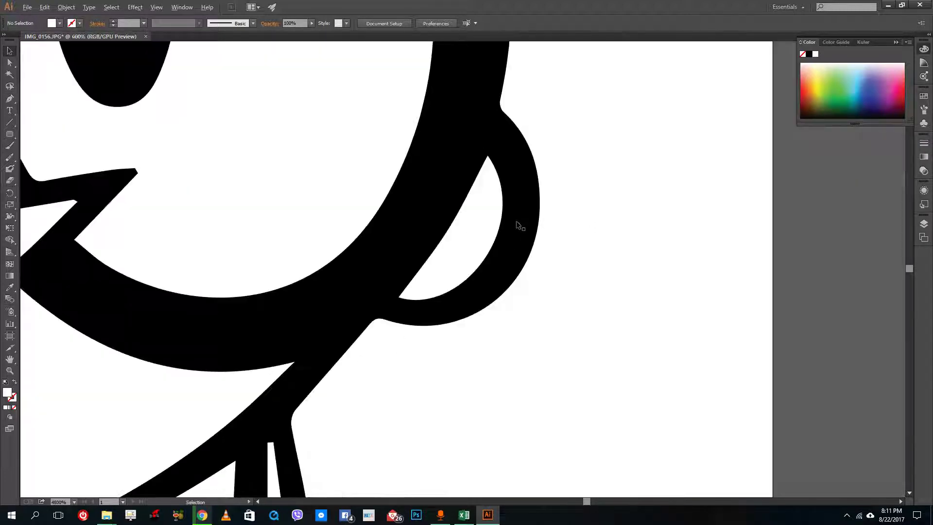
{"action": "scroll", "coordinate": [443, 216], "scroll_direction": "up", "scroll_amount": 1}
{"action": "scroll", "coordinate": [443, 216], "scroll_direction": "down", "scroll_amount": 1}
{"action": "scroll", "coordinate": [443, 215], "scroll_direction": "down", "scroll_amount": 1}
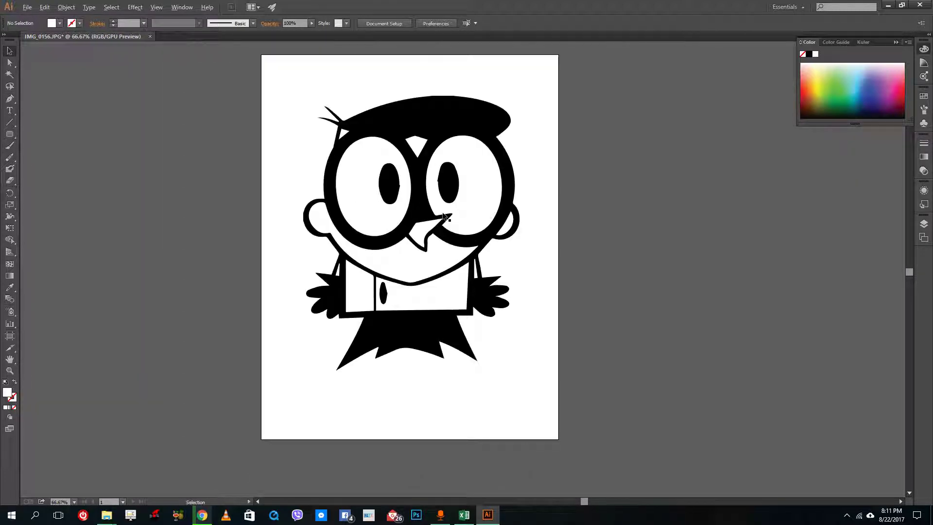
Expand the black-and-white trace into editable paths with Object > Expand.
{"action": "left_click", "coordinate": [435, 205]}
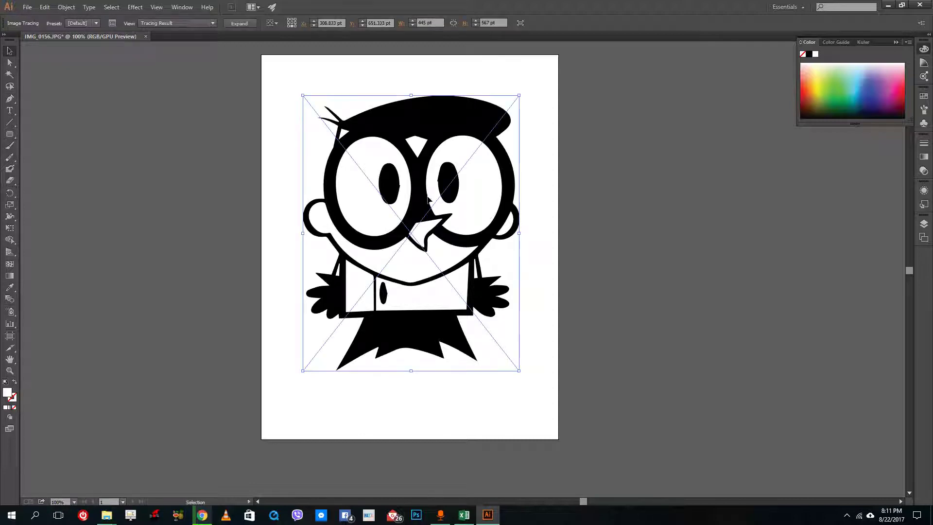
{"action": "right_click", "coordinate": [428, 189]}
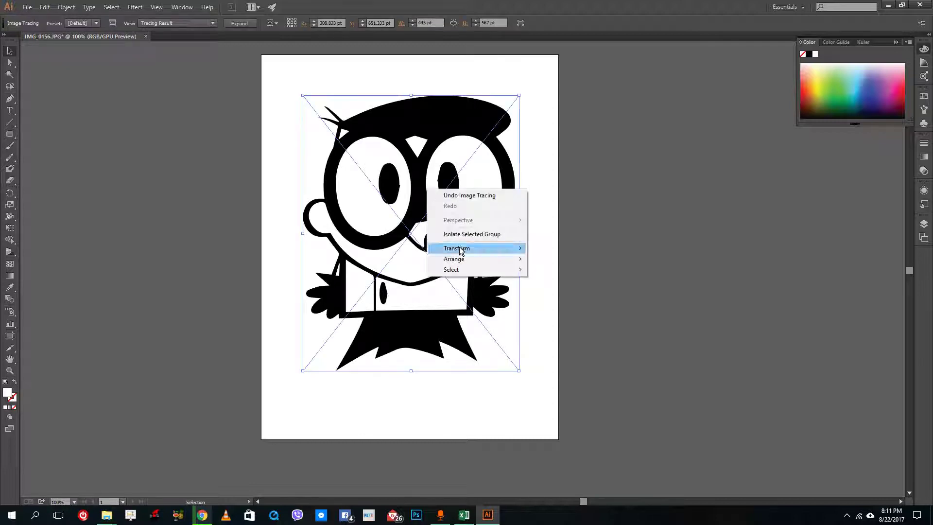
{"action": "left_click", "coordinate": [331, 144]}
{"action": "left_click", "coordinate": [66, 7]}
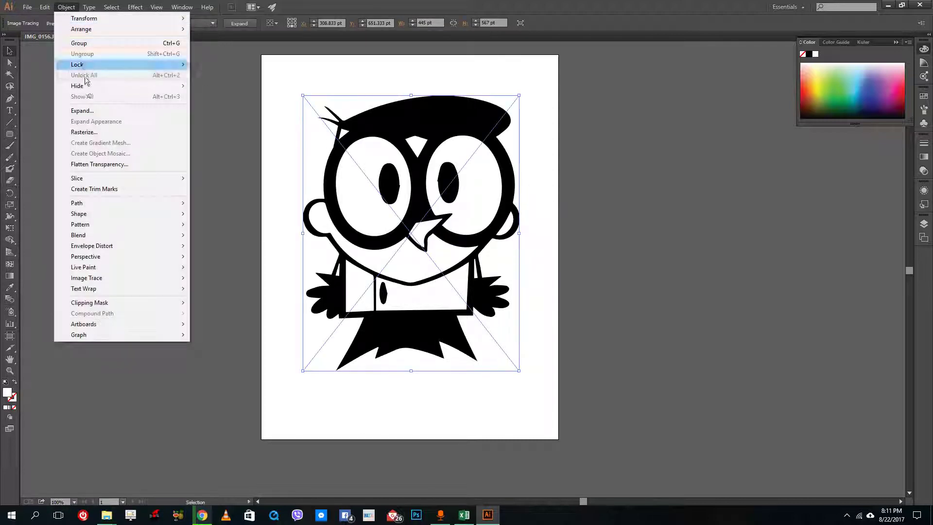
{"action": "left_click", "coordinate": [82, 111]}
{"action": "left_click", "coordinate": [446, 311]}
Ungroup the expanded trace repeatedly until its shapes are separate, then deselect.
{"action": "right_click", "coordinate": [431, 188]}
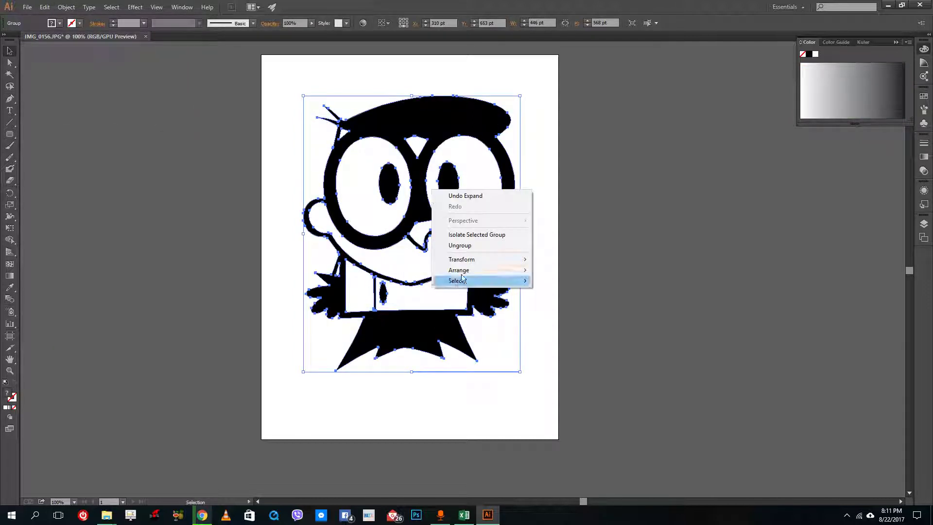
{"action": "left_click", "coordinate": [454, 242]}
{"action": "right_click", "coordinate": [428, 200]}
{"action": "left_click", "coordinate": [456, 255]}
{"action": "right_click", "coordinate": [417, 204]}
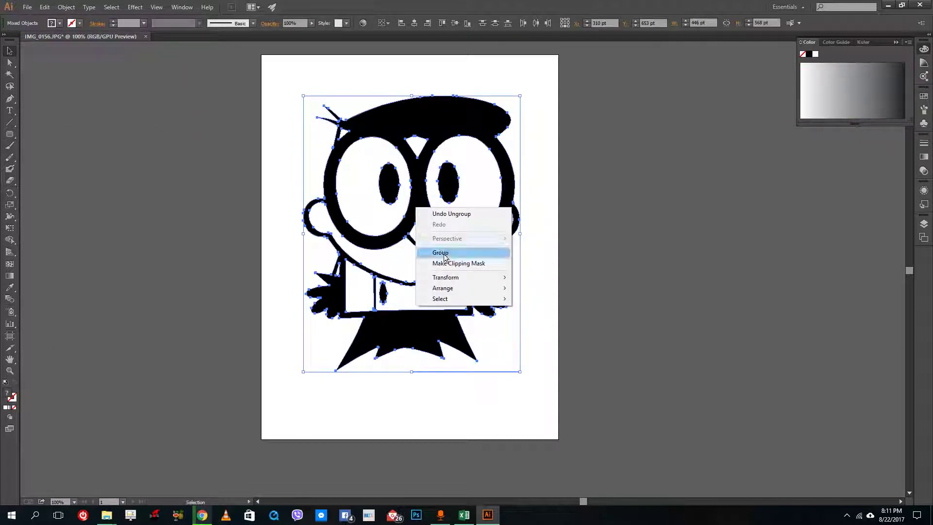
{"action": "left_click", "coordinate": [449, 271]}
{"action": "left_click", "coordinate": [512, 155]}
Pull two white fill pieces away from the outline, then undo those moves.
{"action": "left_click_drag", "start_coordinate": [512, 155], "coordinate": [479, 112]}
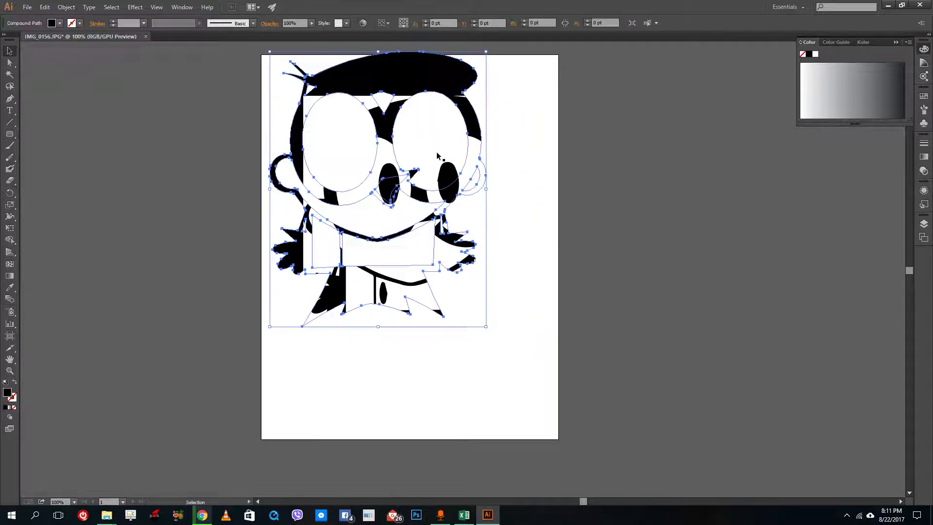
{"action": "left_click_drag", "start_coordinate": [467, 187], "coordinate": [524, 261]}
{"action": "key", "text": "ctrl+z"}
{"action": "key", "text": "ctrl+z"}
{"action": "key", "text": "ctrl+z"}
{"action": "key", "text": "ctrl+z"}
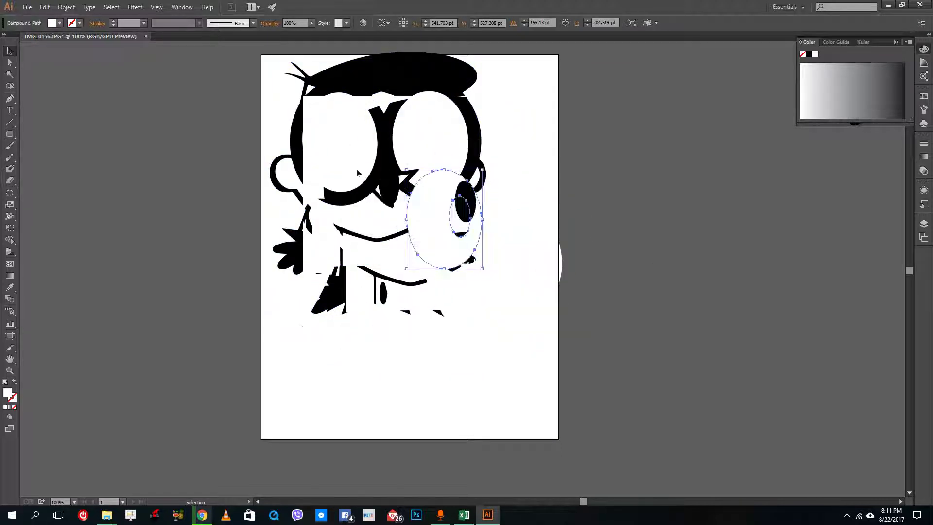
{"action": "key", "text": "ctrl+z"}
{"action": "key", "text": "ctrl+z"}
{"action": "key", "text": "ctrl+z"}
{"action": "key", "text": "ctrl+z"}
{"action": "key", "text": "ctrl+z"}
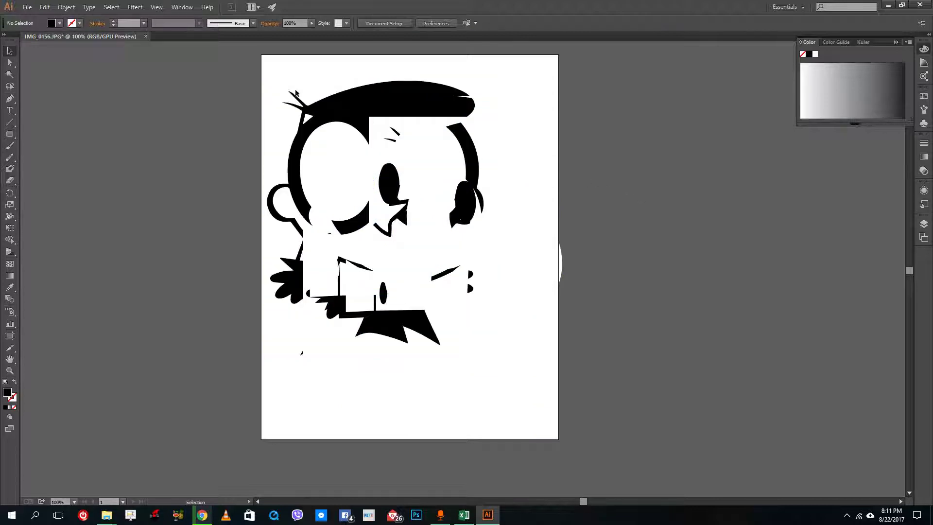
Step back through the trace edits until the original colour Dexter image returns.
{"action": "key", "text": "ctrl+shift+z"}
{"action": "key", "text": "ctrl+z"}
{"action": "key", "text": "ctrl+shift+z"}
{"action": "key", "text": "ctrl+z"}
{"action": "key", "text": "ctrl+z"}
{"action": "key", "text": "alt+z"}
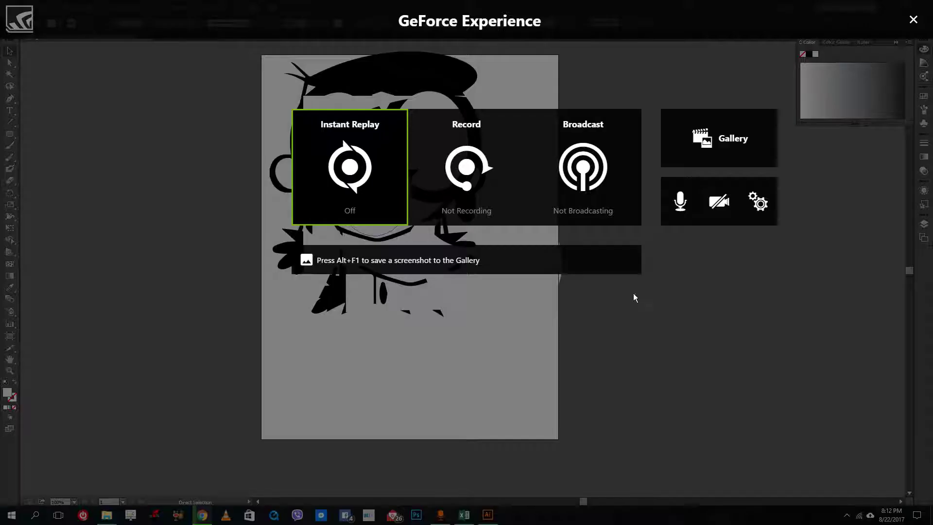
{"action": "left_click", "coordinate": [914, 20]}
{"action": "key", "text": "ctrl+z"}
{"action": "key", "text": "ctrl+z"}
{"action": "key", "text": "ctrl+z"}
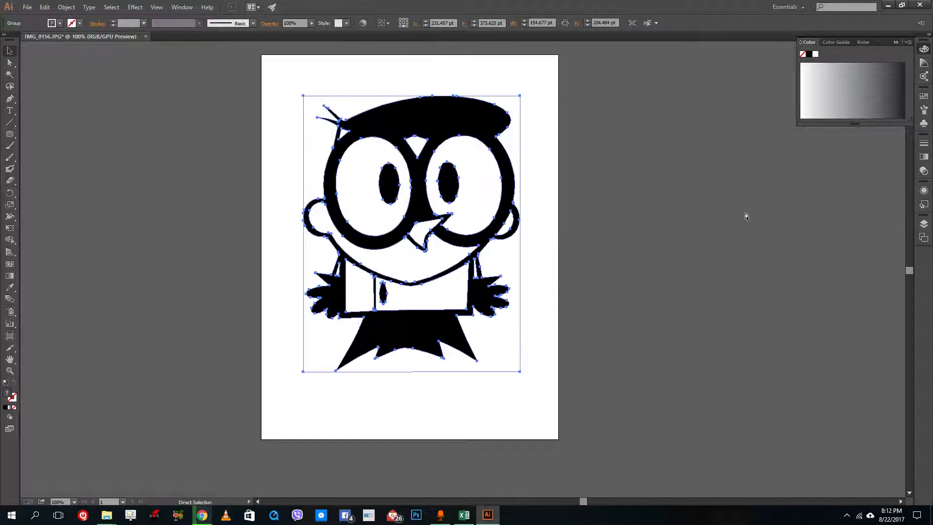
{"action": "key", "text": "ctrl+z"}
{"action": "key", "text": "ctrl+z"}
{"action": "key", "text": "ctrl+z"}
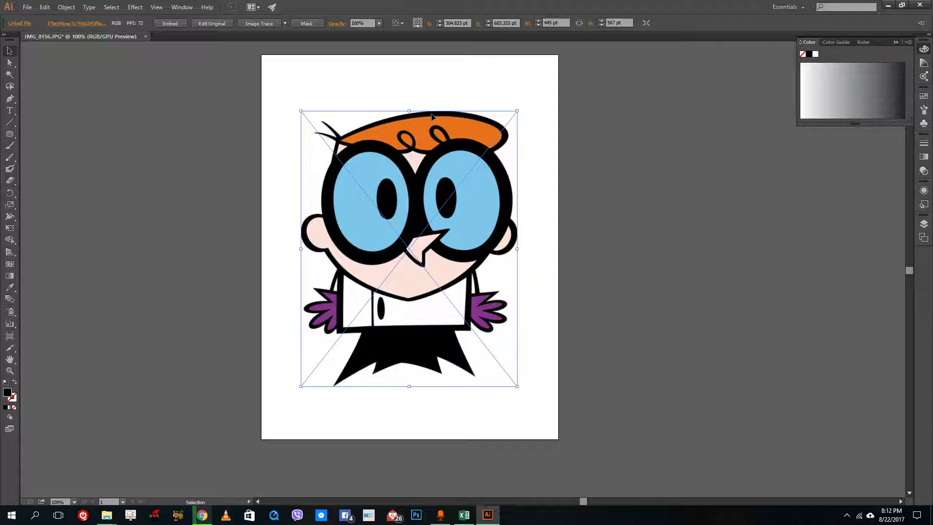
{"action": "left_click", "coordinate": [285, 23]}
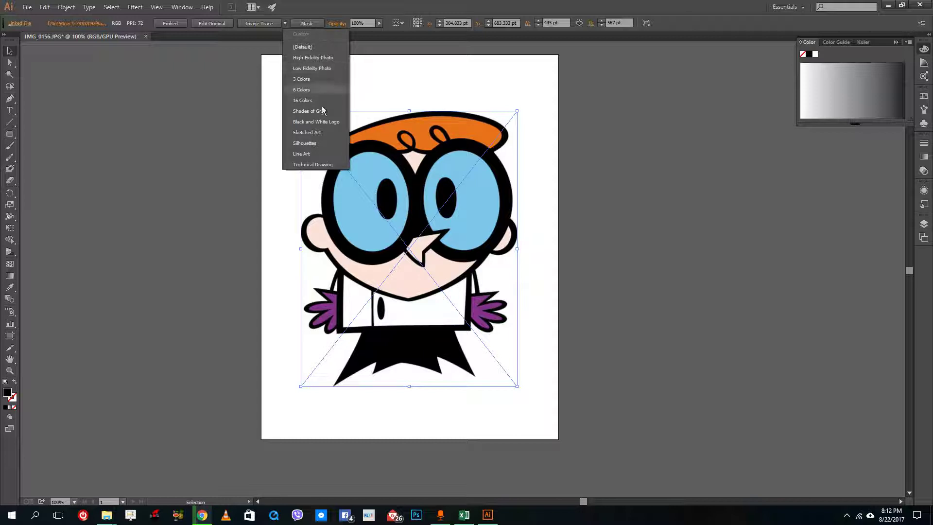
{"action": "left_click", "coordinate": [312, 165]}
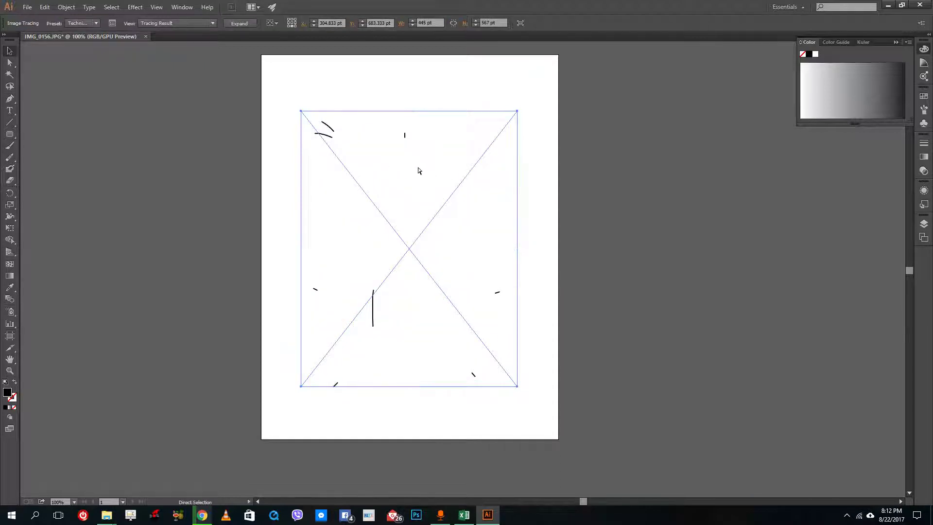
{"action": "key", "text": "ctrl+z"}
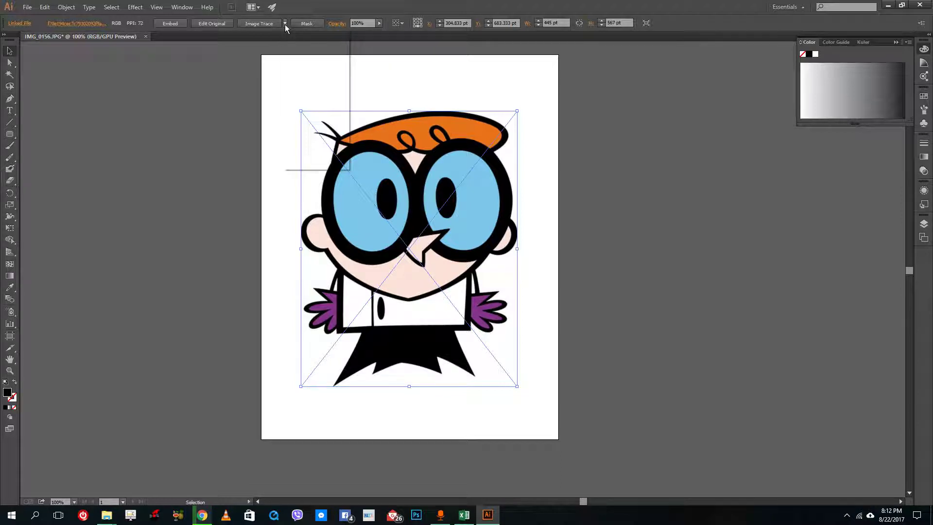
{"action": "left_click", "coordinate": [285, 24]}
{"action": "left_click", "coordinate": [308, 153]}
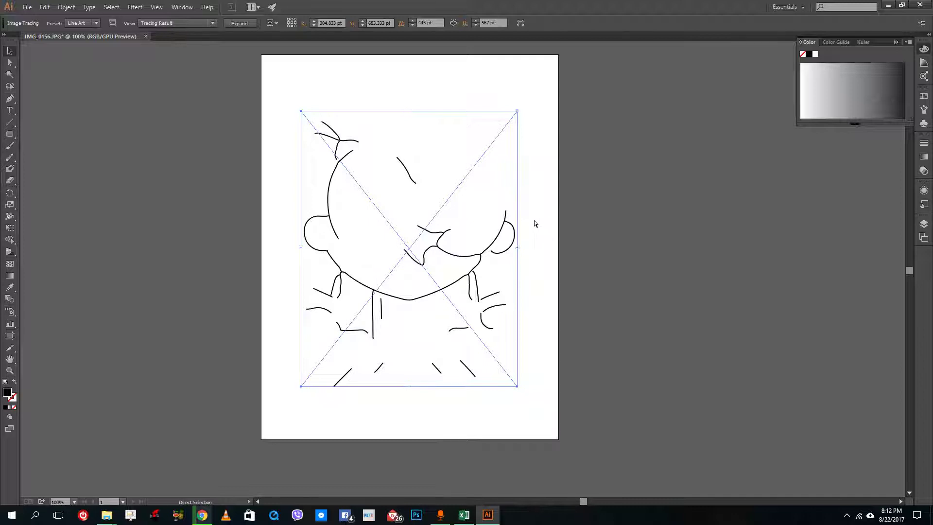
{"action": "key", "text": "ctrl+z"}
Try tracing the image with the Shades of Gray preset, then undo it.
{"action": "left_click", "coordinate": [285, 24]}
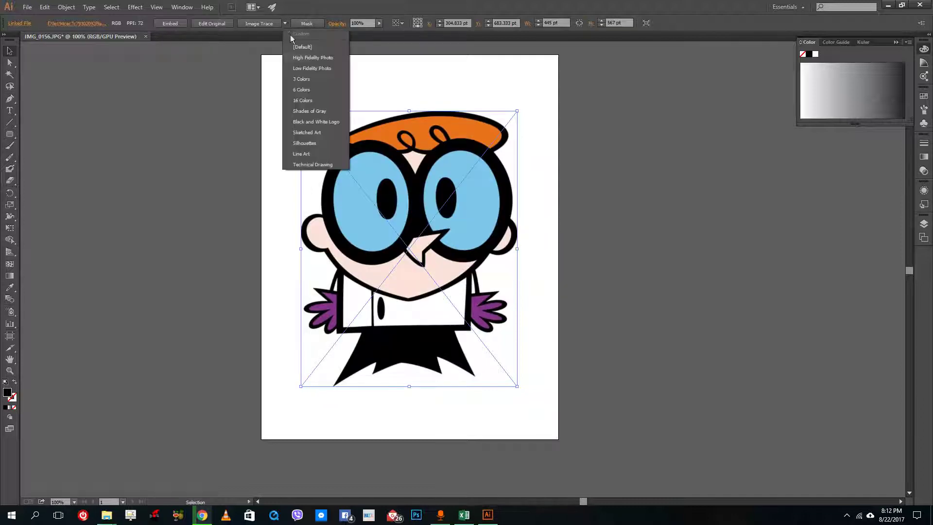
{"action": "left_click", "coordinate": [322, 112]}
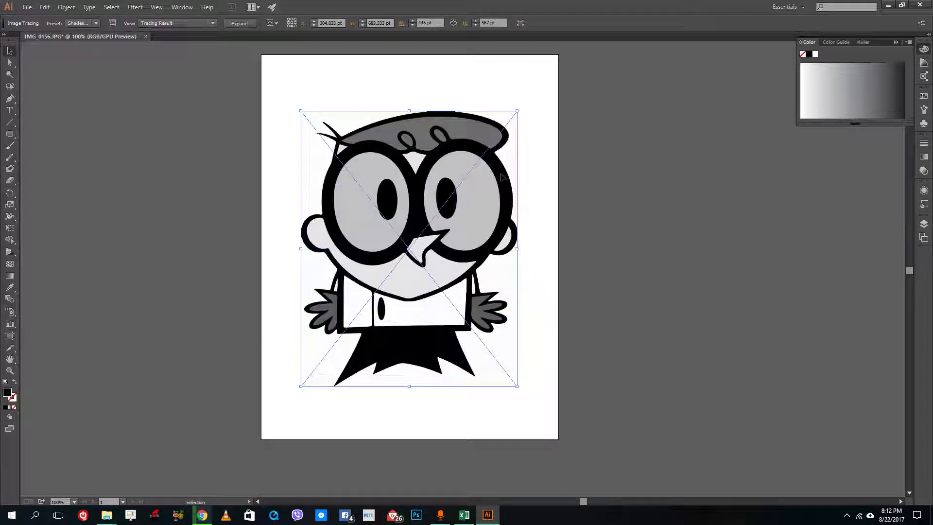
{"action": "scroll", "coordinate": [503, 177], "scroll_direction": "up", "scroll_amount": 4}
{"action": "scroll", "coordinate": [503, 178], "scroll_direction": "up", "scroll_amount": 2}
{"action": "key", "text": "ctrl+0"}
{"action": "key", "text": "ctrl+z"}
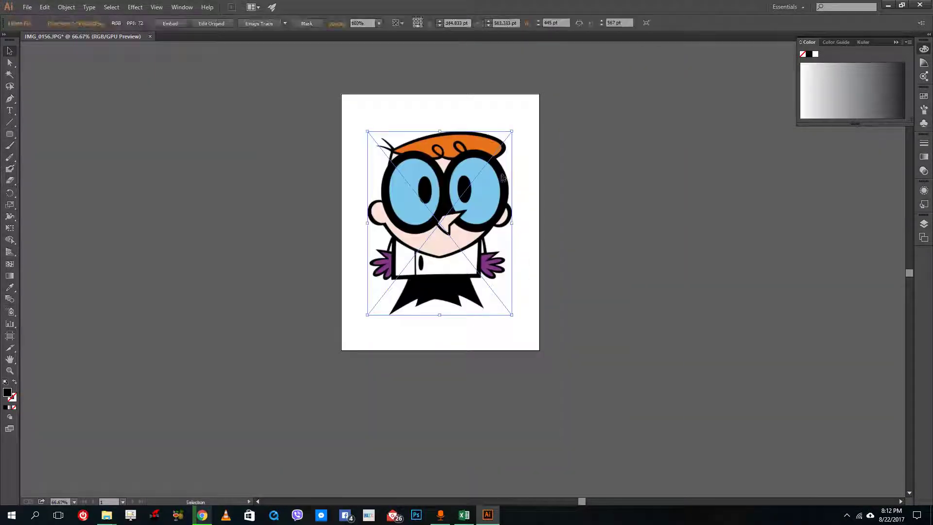
{"action": "scroll", "coordinate": [503, 177], "scroll_direction": "up", "scroll_amount": 2}
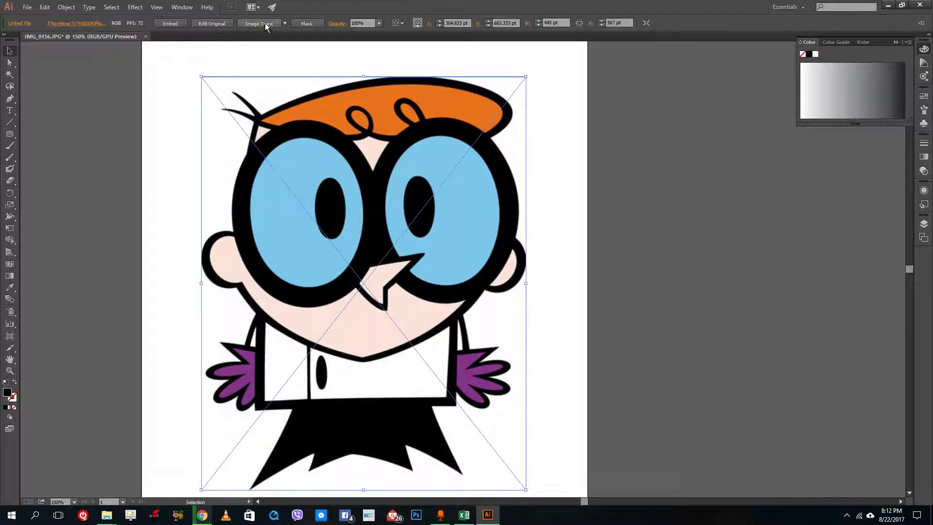
Trace the Dexter image with the High Fidelity Photo preset, inspect it, and reselect it.
{"action": "left_click", "coordinate": [284, 24]}
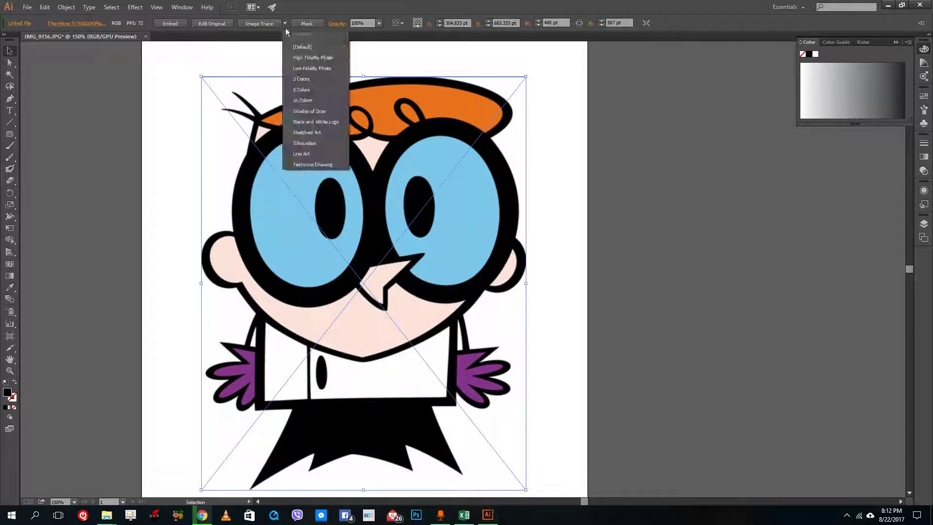
{"action": "left_click", "coordinate": [299, 57]}
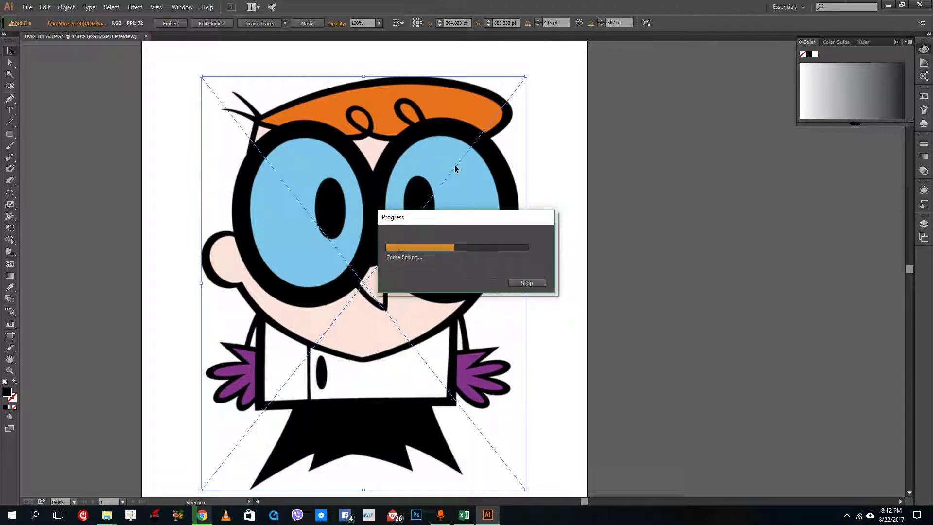
{"action": "left_click", "coordinate": [649, 196]}
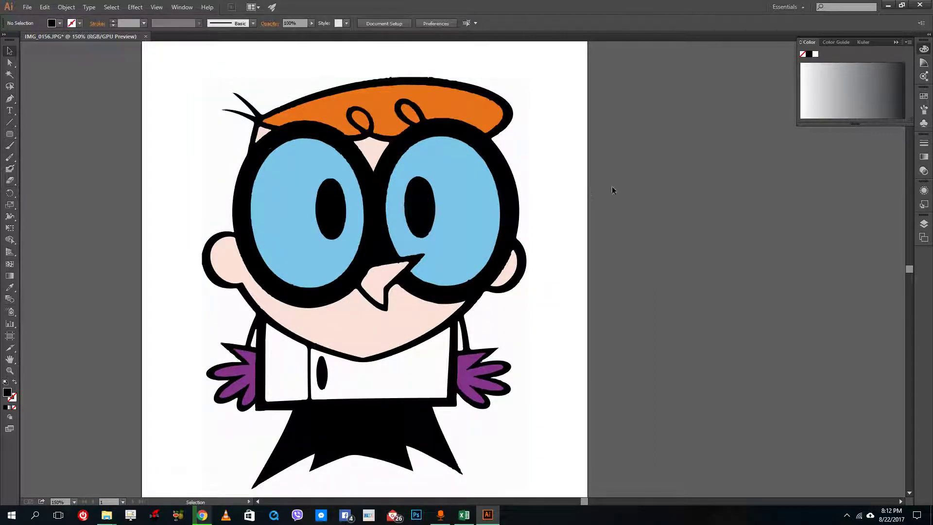
{"action": "scroll", "coordinate": [523, 179], "scroll_direction": "up", "scroll_amount": 5}
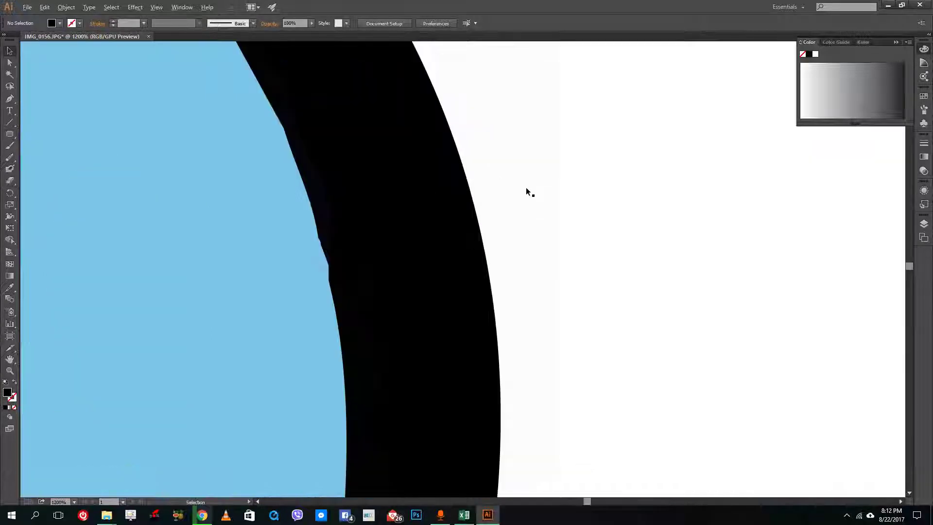
{"action": "scroll", "coordinate": [525, 187], "scroll_direction": "down", "scroll_amount": 4}
{"action": "scroll", "coordinate": [366, 103], "scroll_direction": "up", "scroll_amount": 5}
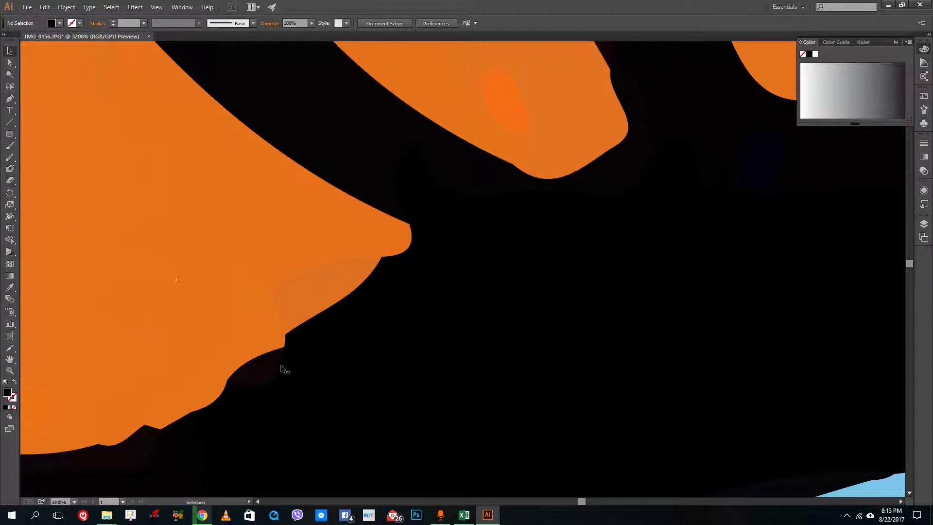
{"action": "scroll", "coordinate": [433, 271], "scroll_direction": "down", "scroll_amount": 5}
{"action": "scroll", "coordinate": [433, 271], "scroll_direction": "down", "scroll_amount": 5}
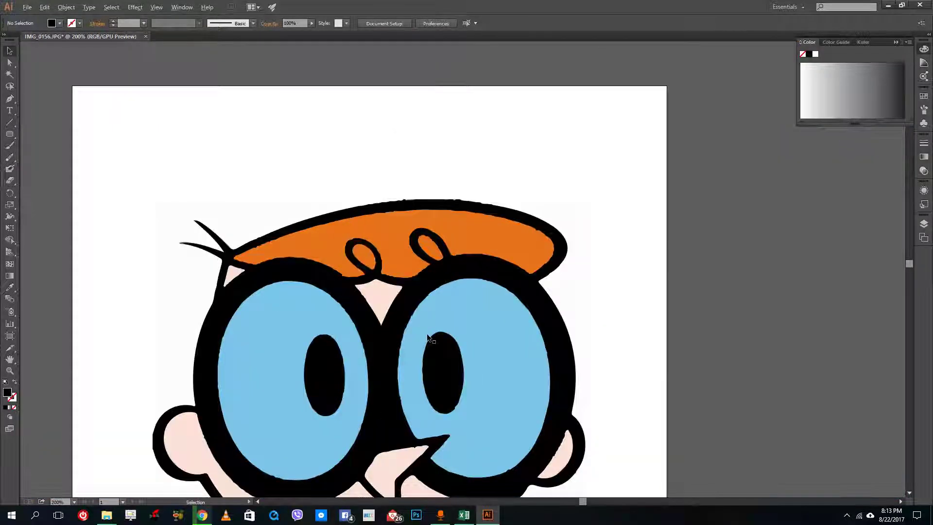
{"action": "scroll", "coordinate": [425, 319], "scroll_direction": "up", "scroll_amount": 3}
{"action": "scroll", "coordinate": [424, 321], "scroll_direction": "down", "scroll_amount": 1}
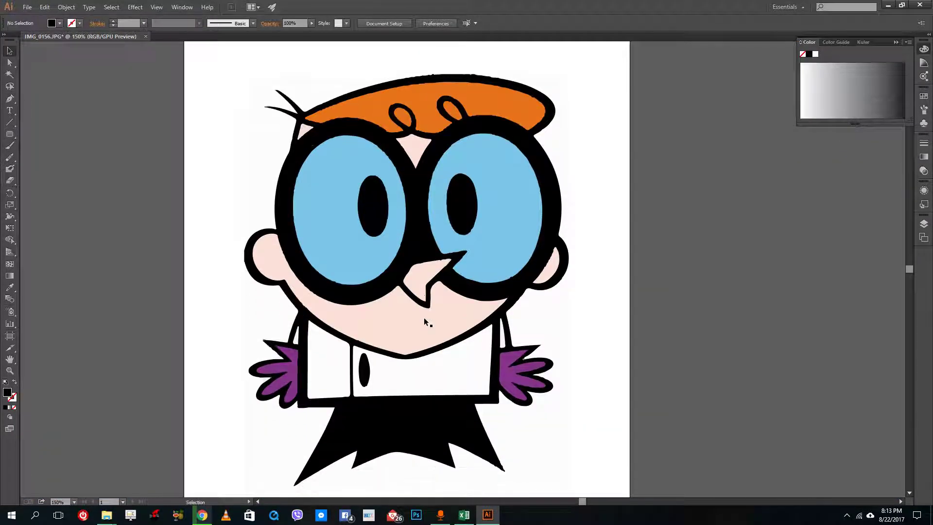
{"action": "left_click", "coordinate": [391, 273]}
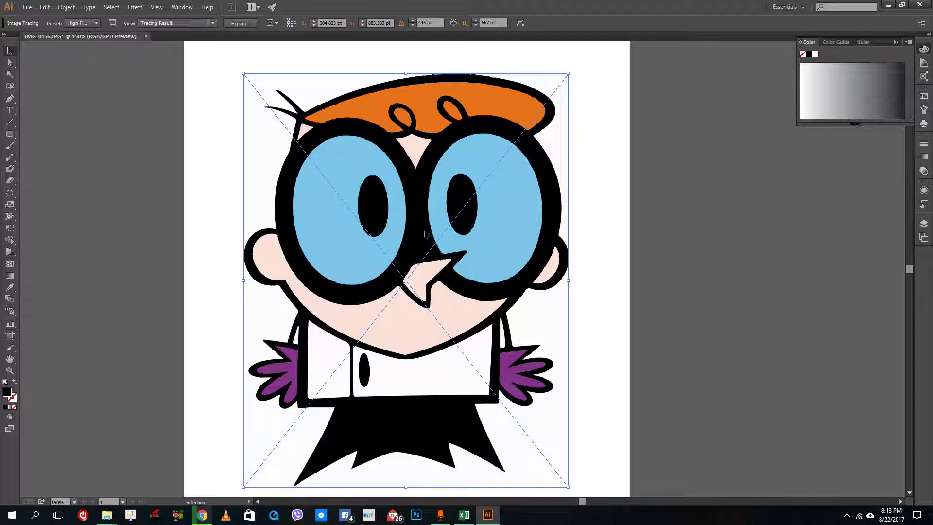
Expand the High Fidelity Photo trace into paths and ungroup it twice.
{"action": "left_click", "coordinate": [66, 7]}
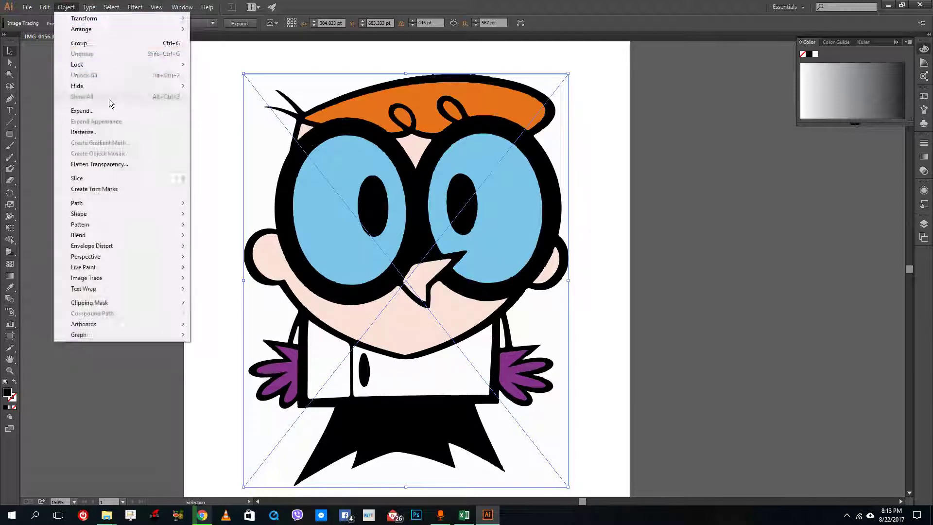
{"action": "left_click", "coordinate": [109, 111]}
{"action": "left_click", "coordinate": [444, 311]}
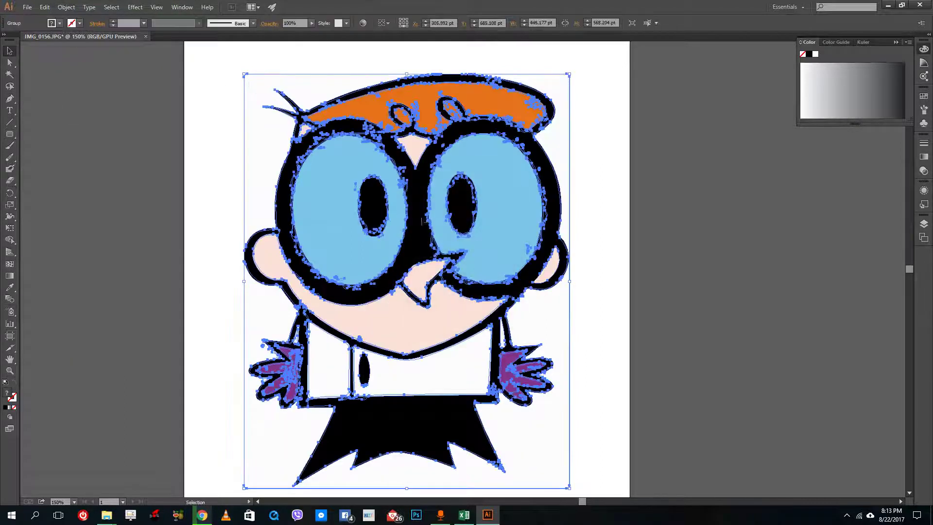
{"action": "right_click", "coordinate": [413, 178]}
{"action": "left_click", "coordinate": [440, 233]}
{"action": "right_click", "coordinate": [423, 204]}
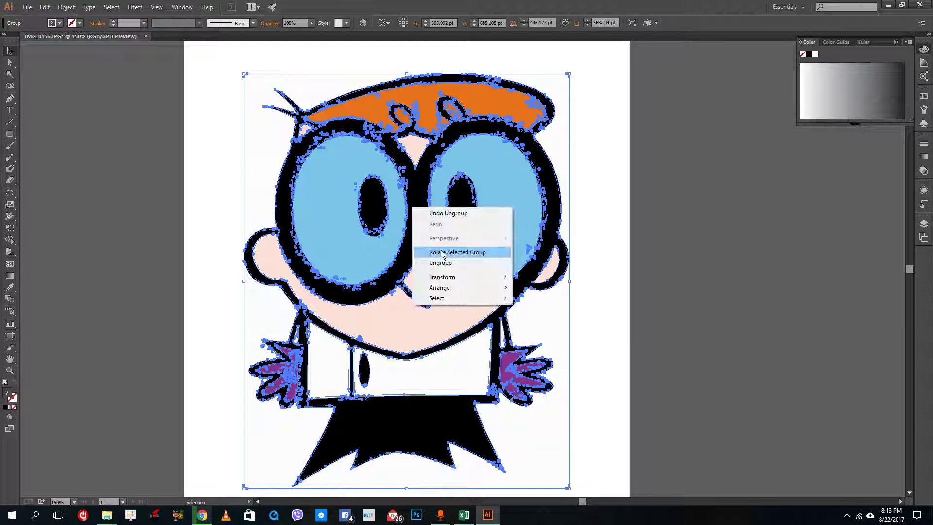
{"action": "left_click", "coordinate": [445, 260]}
{"action": "right_click", "coordinate": [412, 222]}
{"action": "key", "text": "Escape"}
{"action": "key", "text": "ctrl+shift+a"}
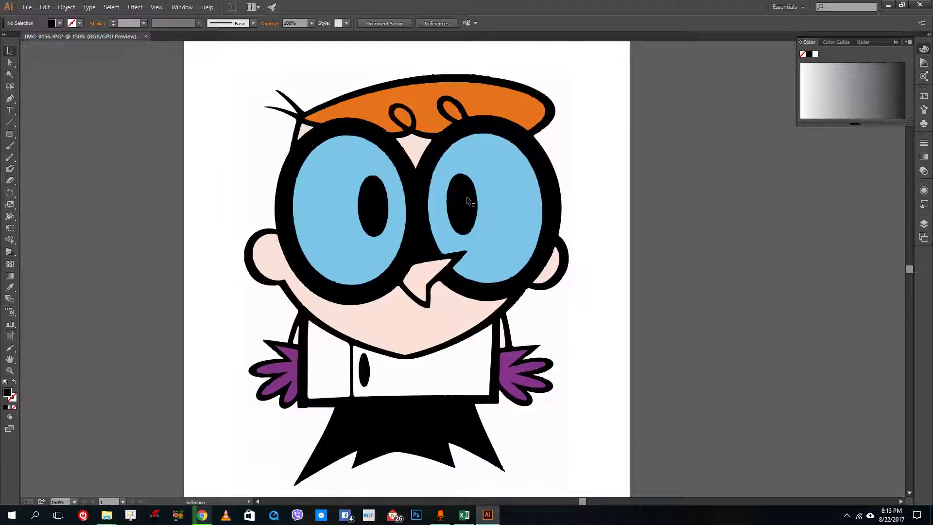
Drag the left and right blue eye fills aside to check them, then put them back.
{"action": "left_click", "coordinate": [66, 6]}
{"action": "left_click", "coordinate": [307, 127]}
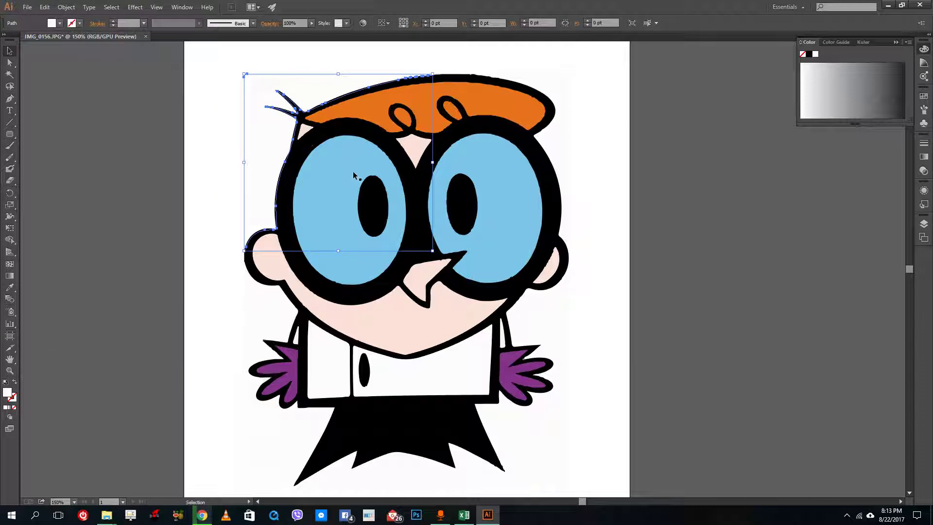
{"action": "left_click_drag", "start_coordinate": [349, 242], "coordinate": [64, 161]}
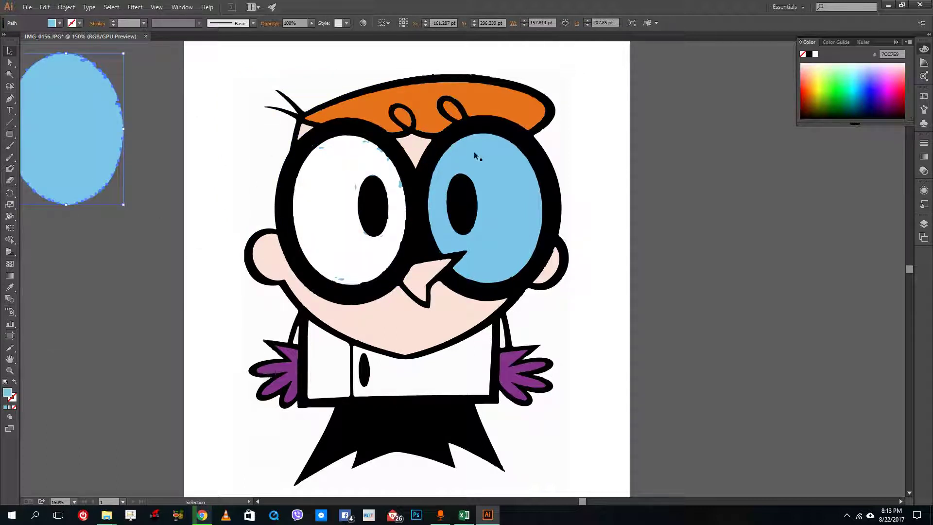
{"action": "left_click_drag", "start_coordinate": [598, 196], "coordinate": [734, 195]}
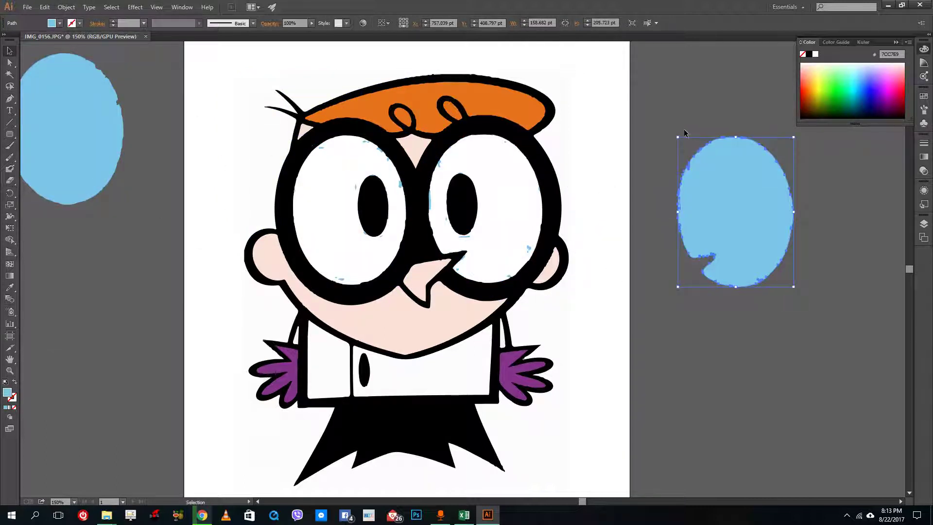
{"action": "key", "text": "ctrl+z"}
{"action": "key", "text": "ctrl+z"}
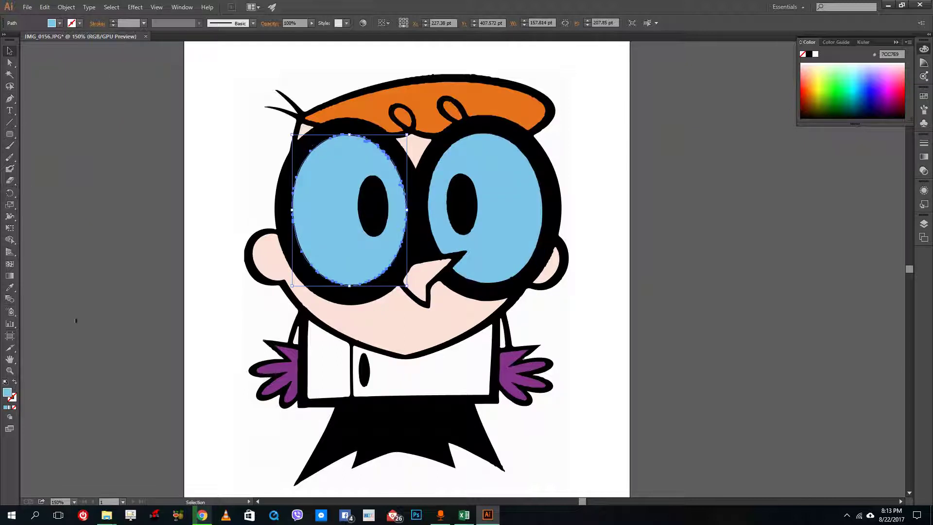
Recolour both eyes green 3FB72A using the Eyedropper, then select all the traced paths.
{"action": "double_click", "coordinate": [7, 393]}
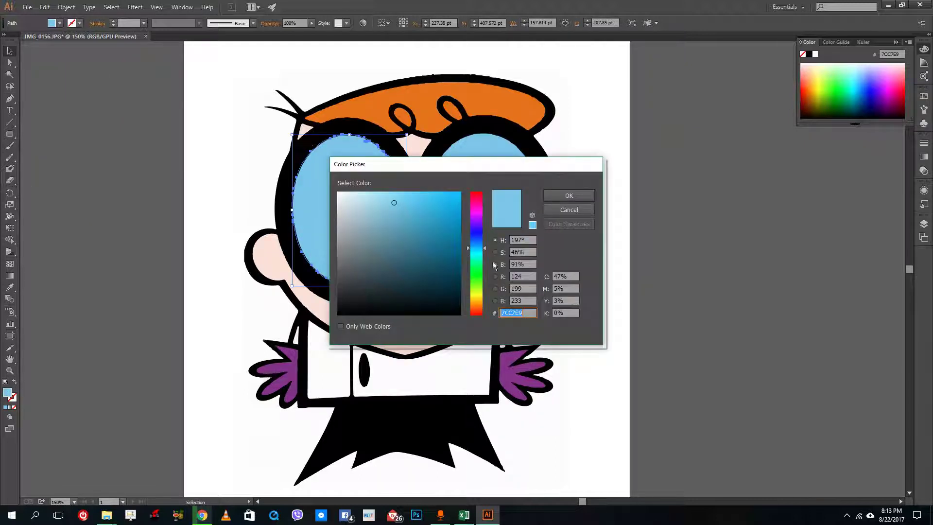
{"action": "type", "text": "3FB72A"}
{"action": "left_click", "coordinate": [569, 195]}
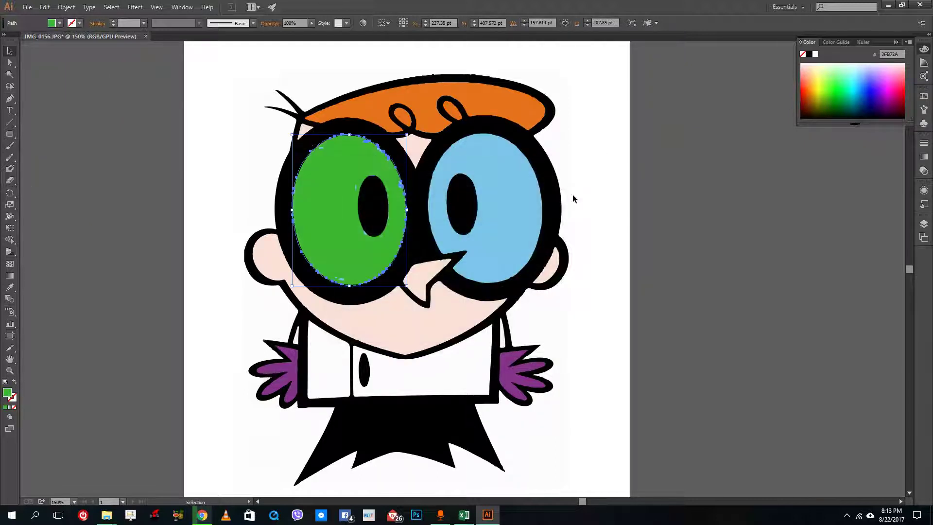
{"action": "left_click", "coordinate": [491, 219]}
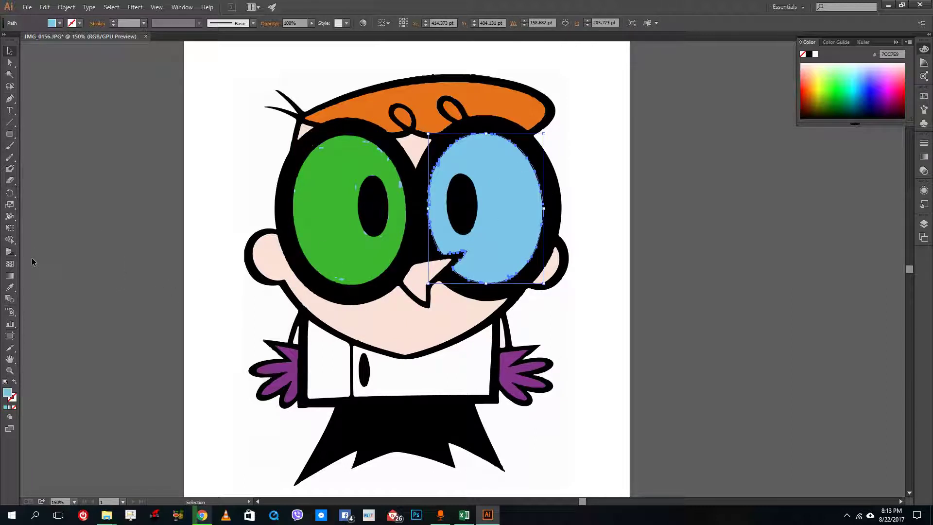
{"action": "left_click", "coordinate": [10, 287]}
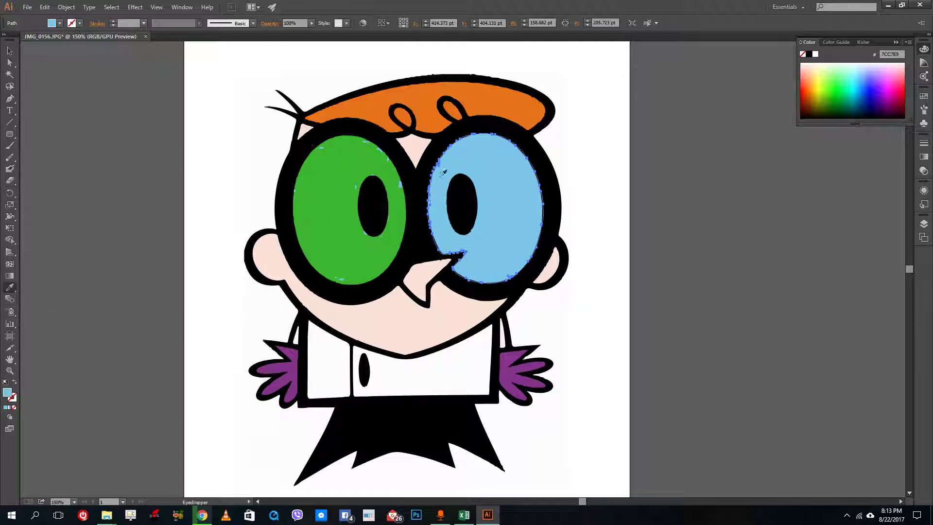
{"action": "left_click", "coordinate": [329, 158]}
{"action": "left_click", "coordinate": [10, 51]}
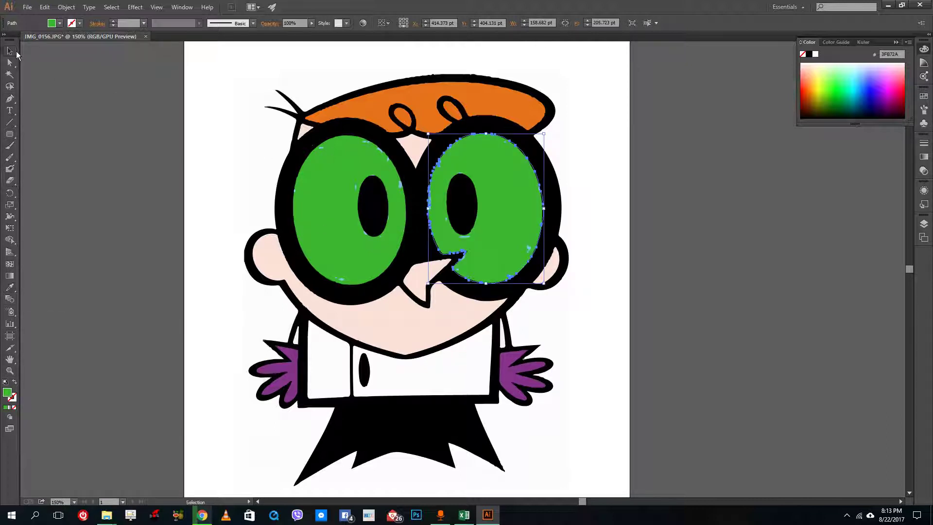
{"action": "left_click", "coordinate": [149, 114]}
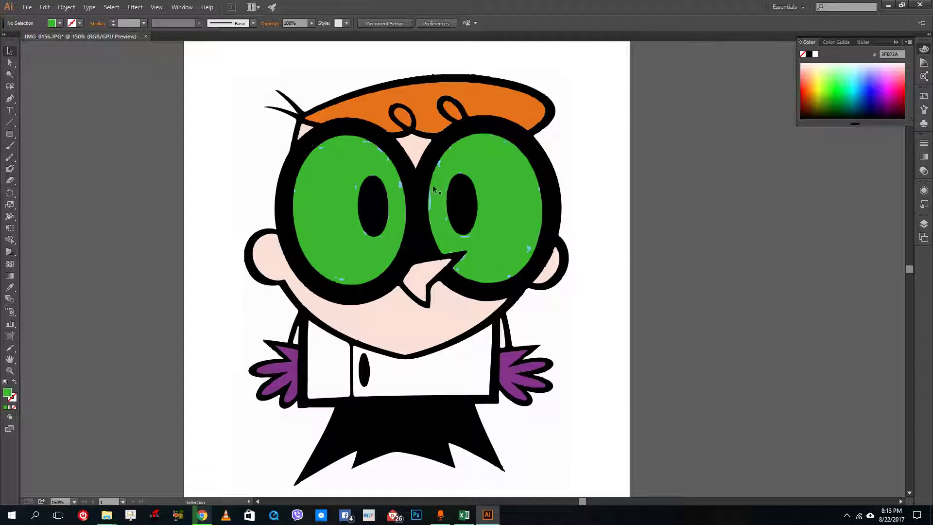
{"action": "mouse_move", "coordinate": [193, 71]}
{"action": "left_mouse_down"}
{"action": "mouse_move", "coordinate": [595, 392]}
{"action": "mouse_move", "coordinate": [681, 477]}
{"action": "left_mouse_up"}
Delete the traced Dexter and draw four overlapping green rounded rectangles.
{"action": "key", "text": "Delete"}
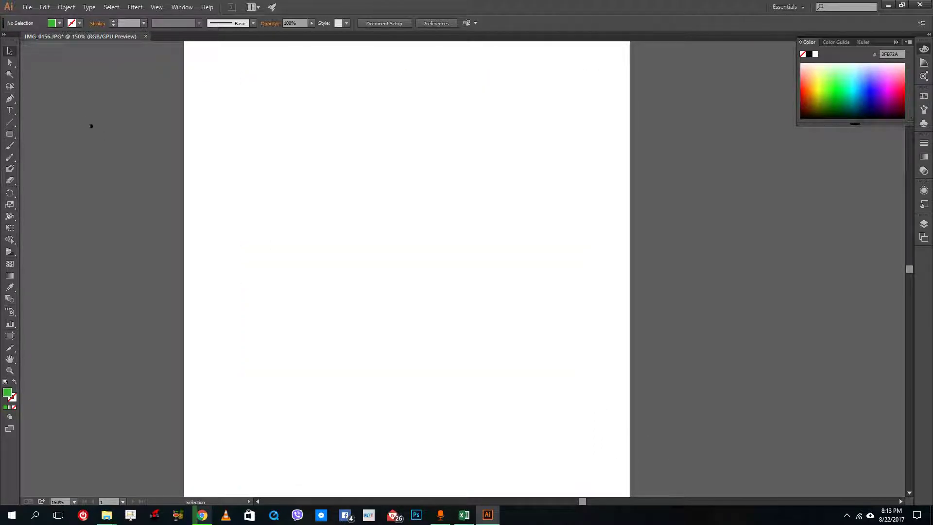
{"action": "left_click", "coordinate": [9, 134]}
{"action": "left_click_drag", "start_coordinate": [321, 119], "coordinate": [447, 234]}
{"action": "left_click_drag", "start_coordinate": [266, 206], "coordinate": [383, 306]}
{"action": "left_click_drag", "start_coordinate": [255, 191], "coordinate": [407, 275]}
{"action": "left_click_drag", "start_coordinate": [489, 302], "coordinate": [345, 174]}
Group the four rectangles, rasterize them into one image, and move it right and down.
{"action": "key", "text": "v"}
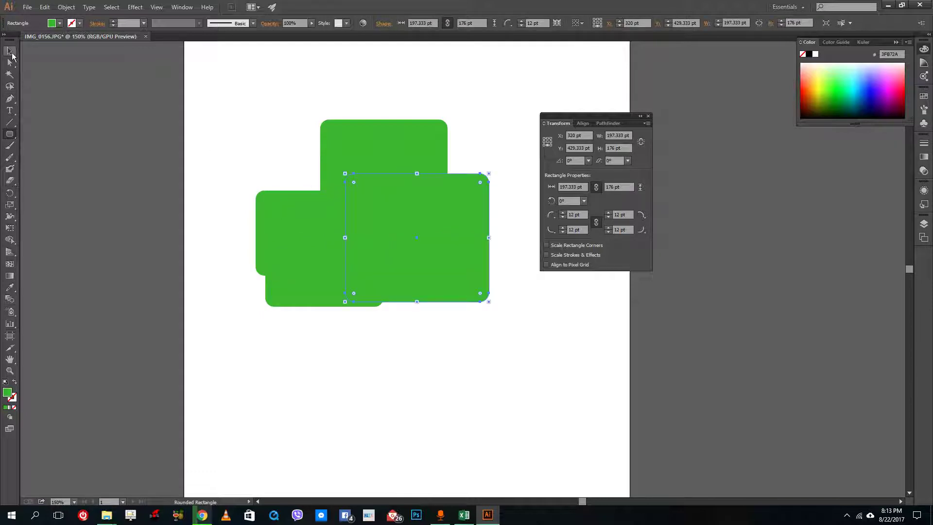
{"action": "left_click_drag", "start_coordinate": [274, 123], "coordinate": [407, 253]}
{"action": "right_click", "coordinate": [407, 253]}
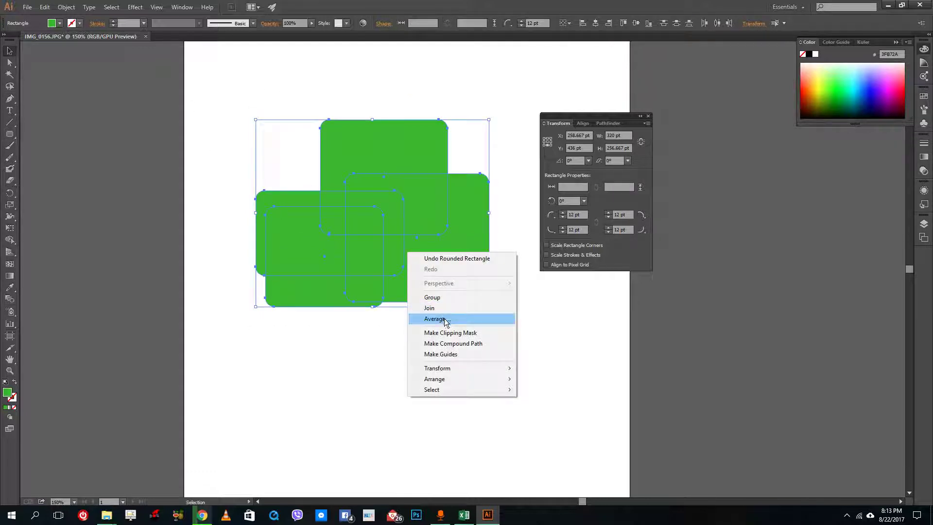
{"action": "left_click", "coordinate": [447, 297]}
{"action": "left_click", "coordinate": [66, 7]}
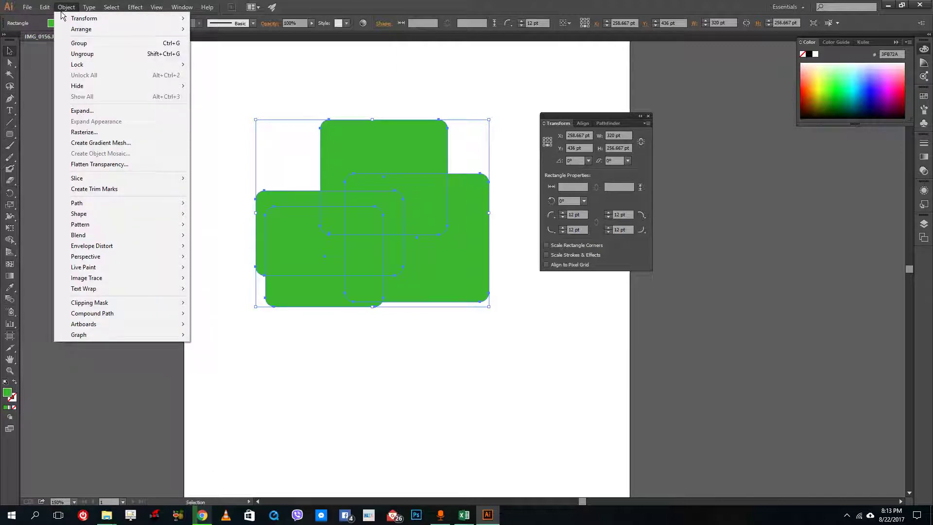
{"action": "left_click", "coordinate": [103, 132]}
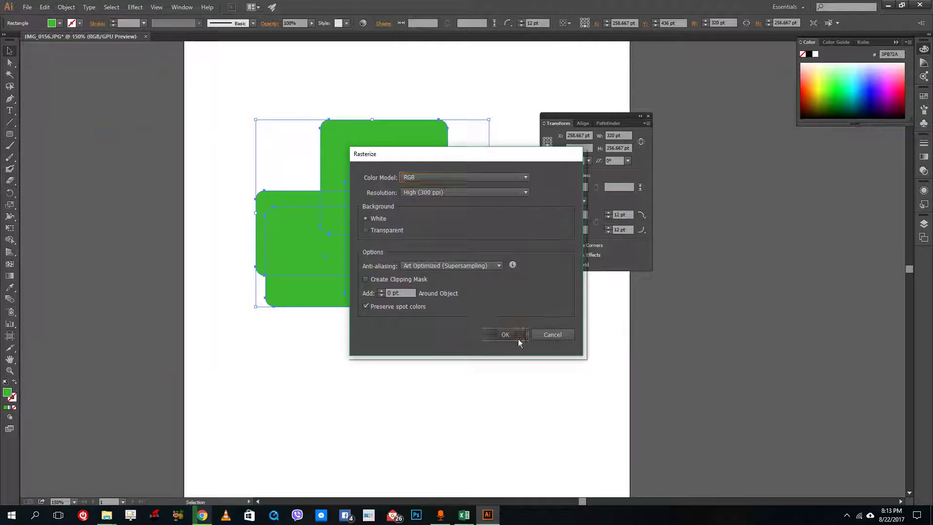
{"action": "left_click", "coordinate": [505, 335]}
{"action": "left_click", "coordinate": [515, 329]}
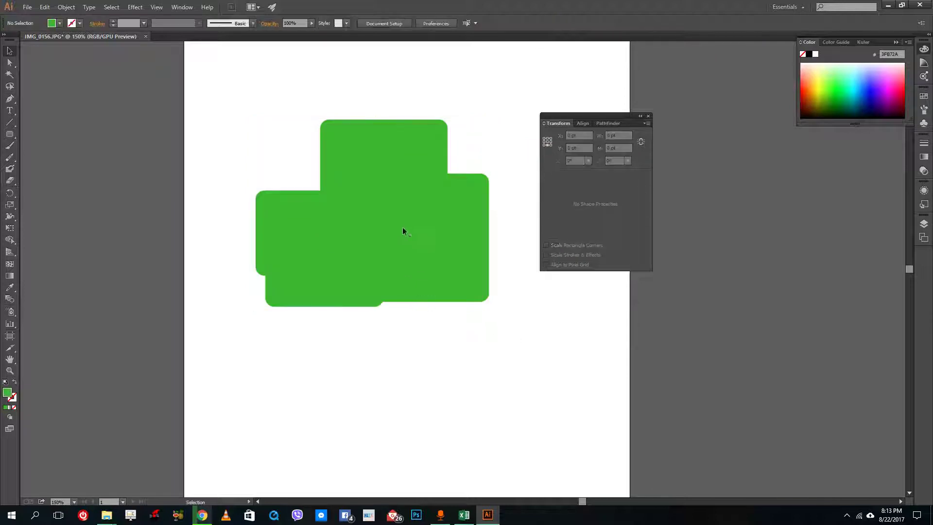
{"action": "left_click_drag", "start_coordinate": [402, 226], "coordinate": [464, 261]}
Undo the black default trace and retrace the raster with the High Fidelity Photo preset.
{"action": "scroll", "coordinate": [391, 220], "scroll_direction": "up", "scroll_amount": 10}
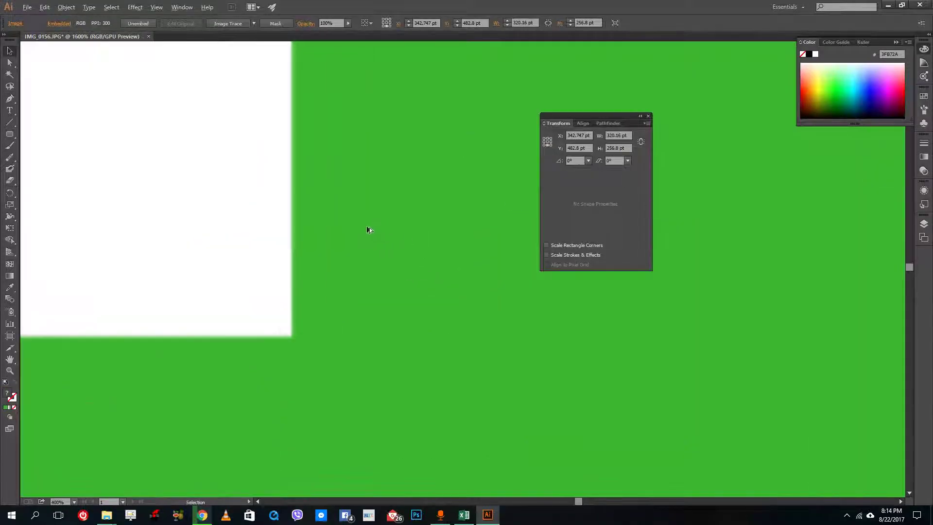
{"action": "scroll", "coordinate": [277, 235], "scroll_direction": "down", "scroll_amount": 8}
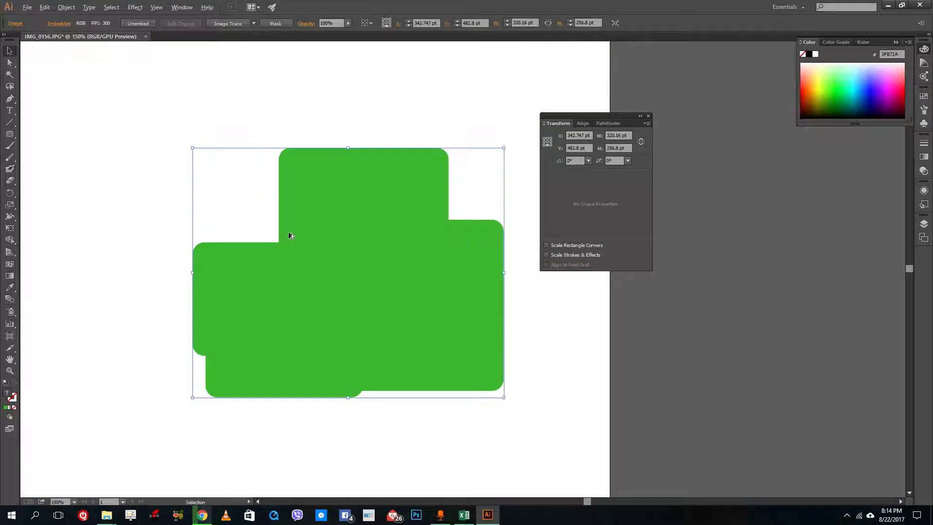
{"action": "left_click", "coordinate": [227, 23]}
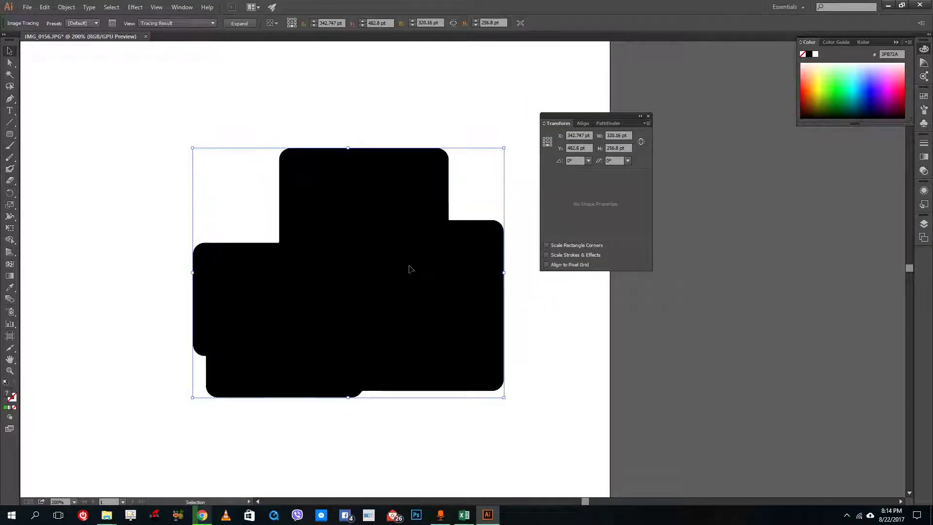
{"action": "key", "text": "ctrl+z"}
{"action": "left_click", "coordinate": [254, 24]}
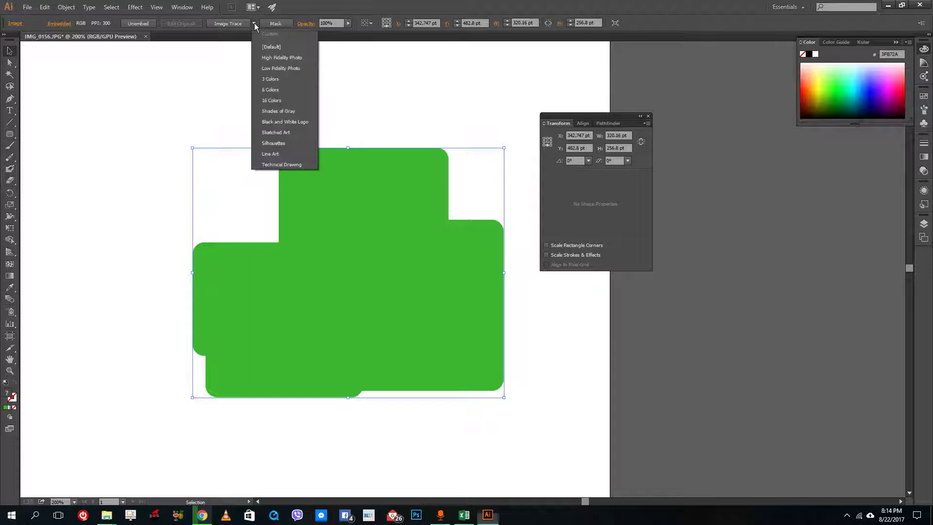
{"action": "left_click", "coordinate": [289, 61]}
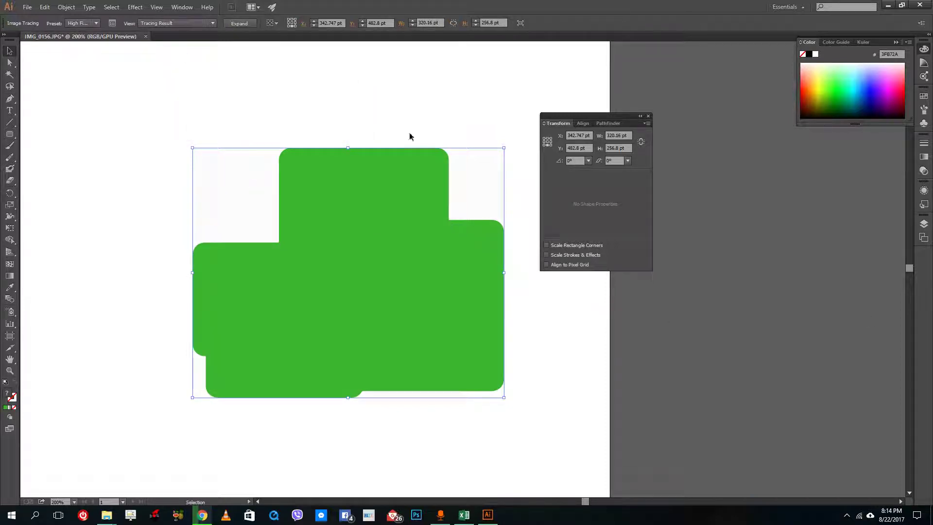
Inspect the traced green shape, then move it slightly left and down.
{"action": "left_click", "coordinate": [398, 99]}
{"action": "scroll", "coordinate": [463, 171], "scroll_direction": "up", "scroll_amount": 8}
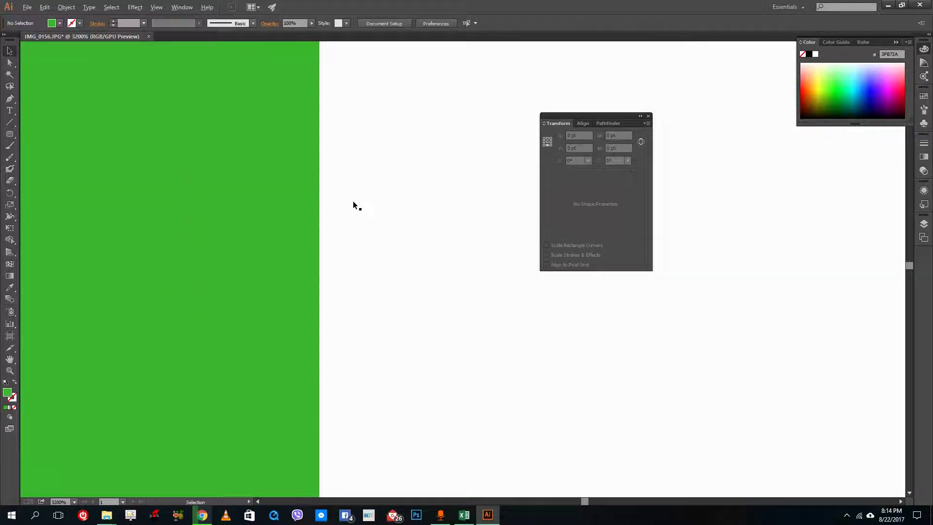
{"action": "scroll", "coordinate": [352, 200], "scroll_direction": "down", "scroll_amount": 9}
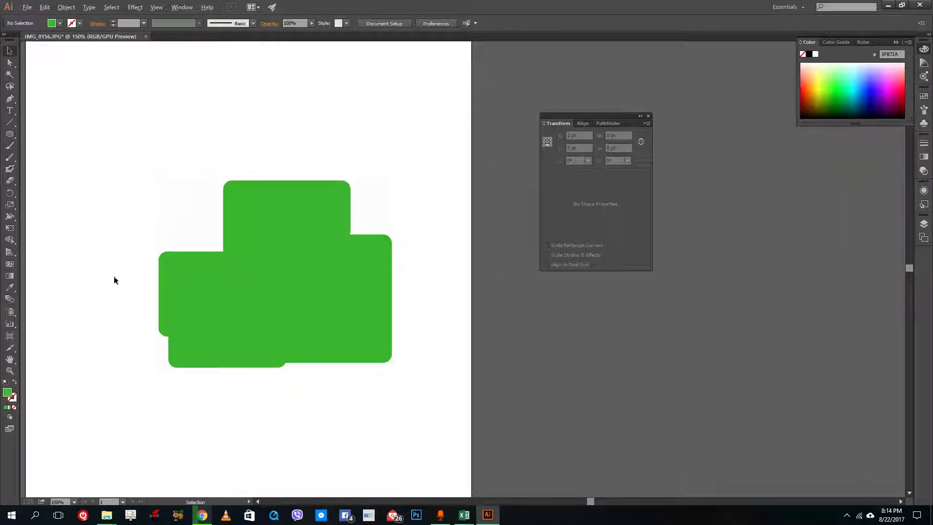
{"action": "scroll", "coordinate": [115, 277], "scroll_direction": "up", "scroll_amount": 2}
{"action": "left_click", "coordinate": [310, 273]}
{"action": "scroll", "coordinate": [310, 272], "scroll_direction": "down", "scroll_amount": 1}
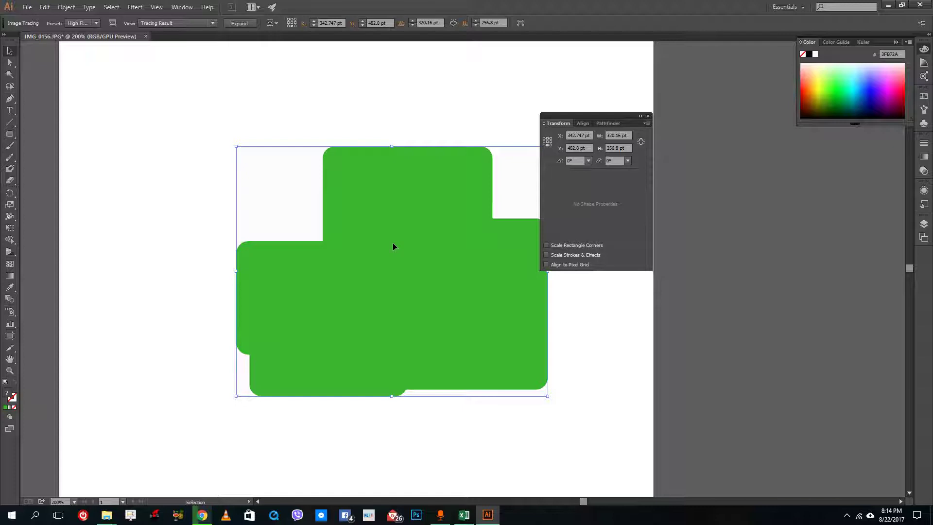
{"action": "left_click_drag", "start_coordinate": [410, 246], "coordinate": [363, 256]}
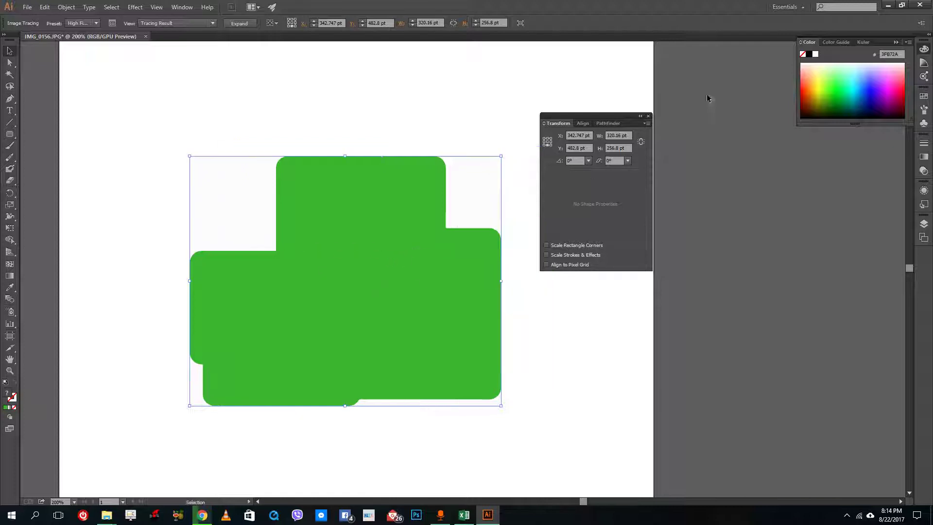
{"action": "left_click", "coordinate": [648, 116]}
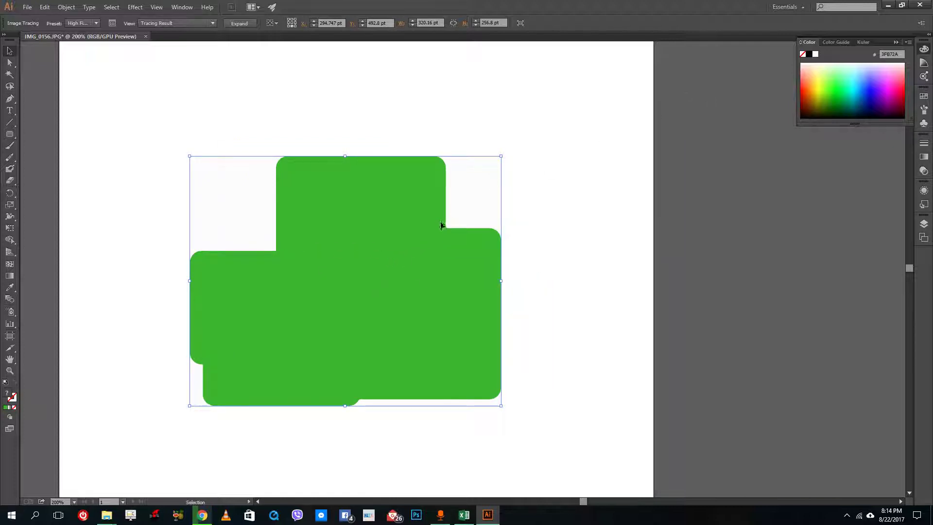